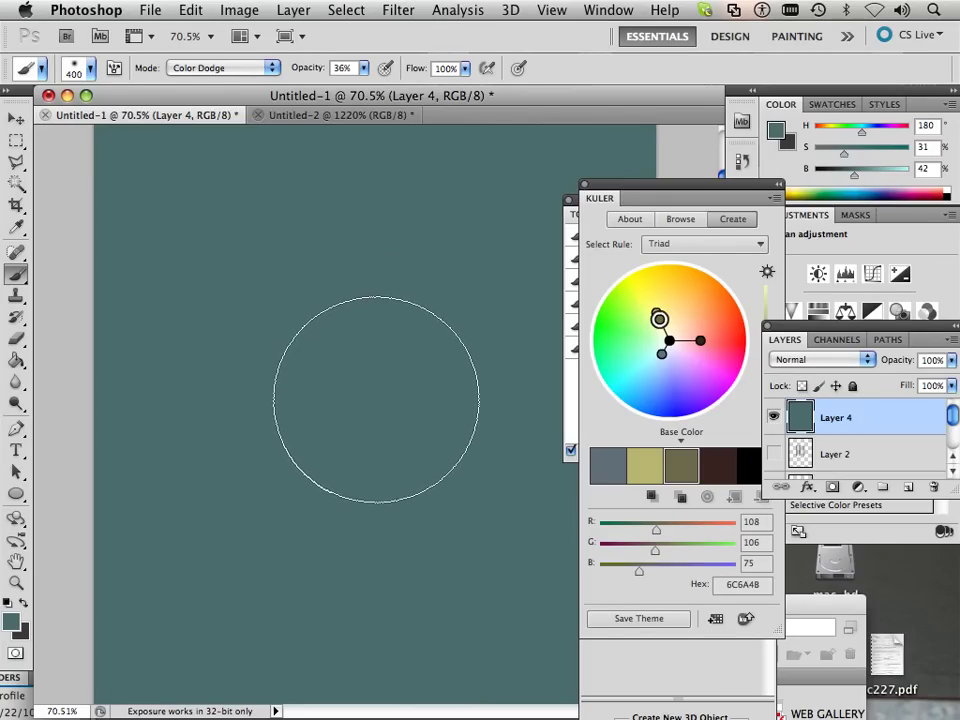
- Add a new empty layer above the teal-filled Layer 4
key(bracketleft)
key(bracketleft)
key(bracketleft)
key(bracketleft)
key(bracketright)
key(bracketright)
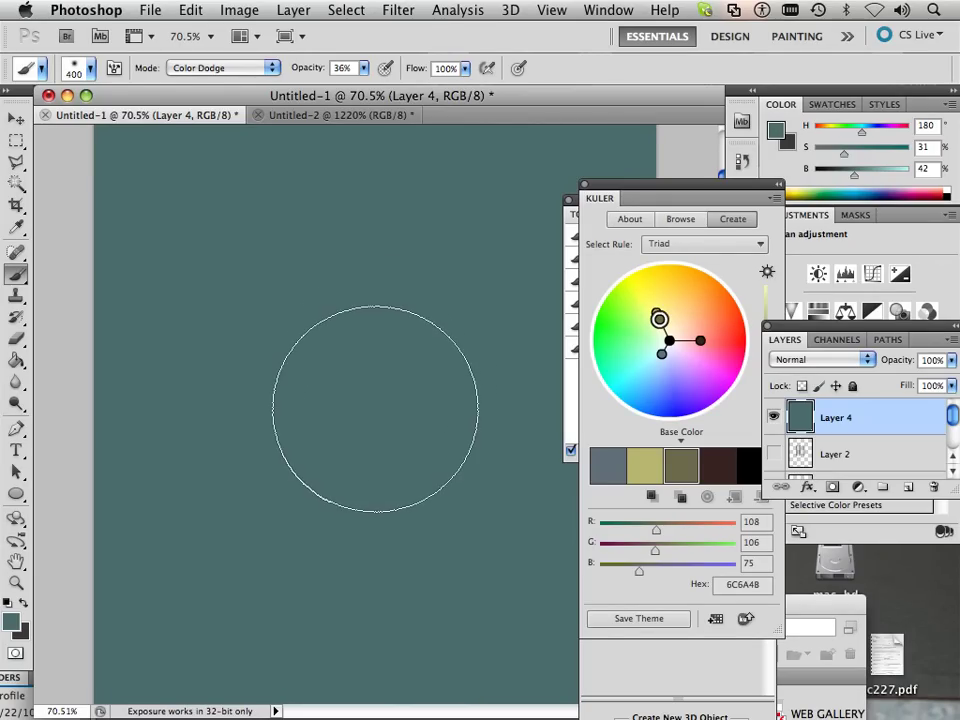
click(907, 490)
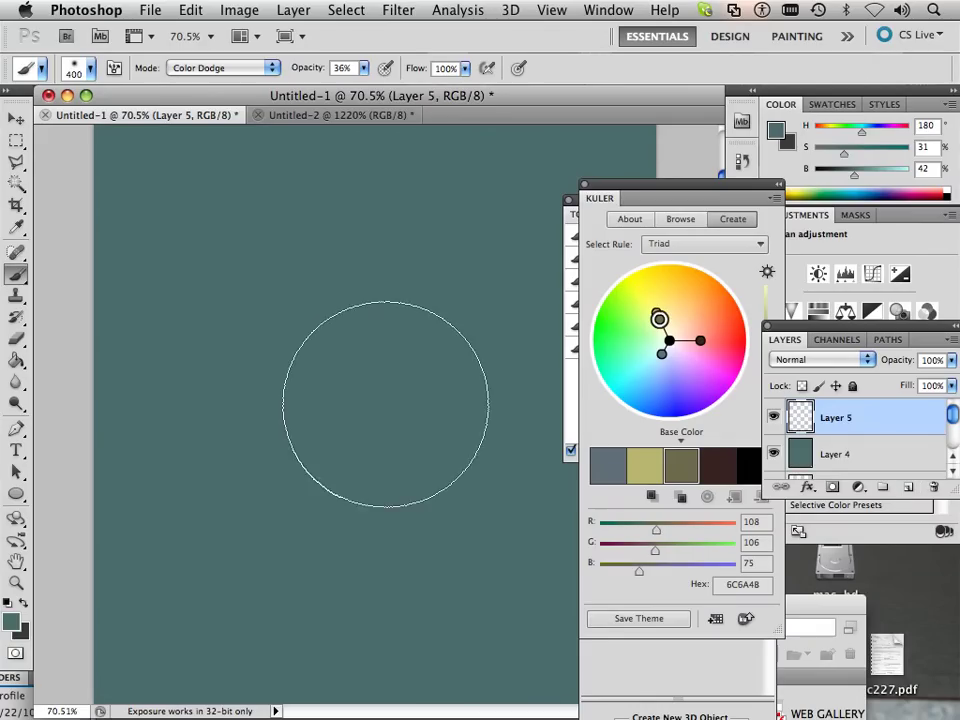
key(bracketleft)
key(bracketleft)
key(bracketright)
key(bracketright)
key(bracketright)
key(bracketright)
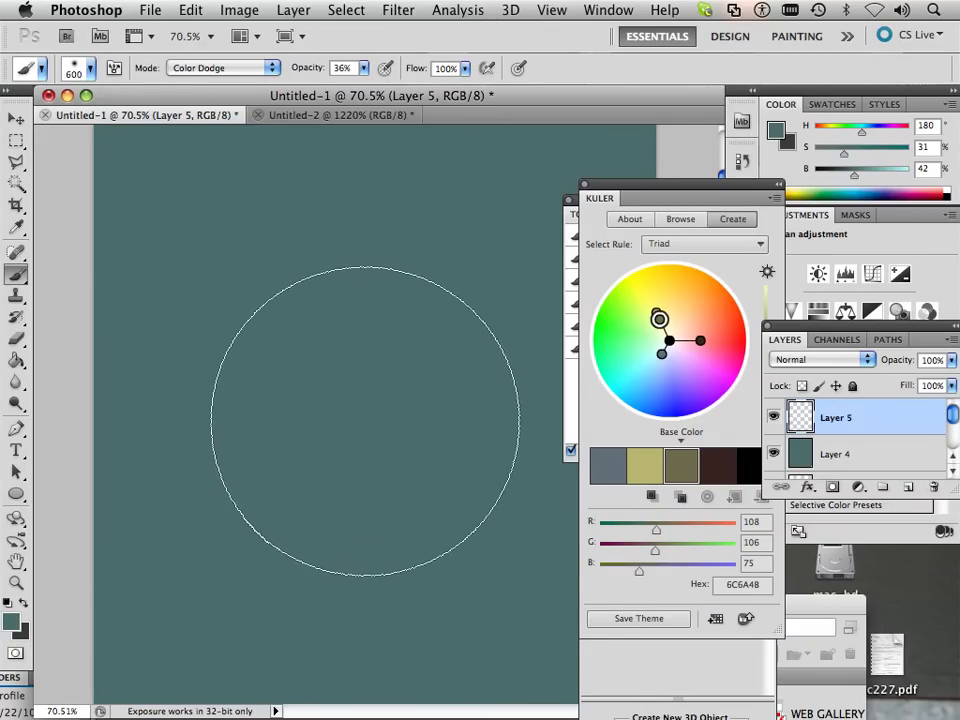
key(bracketleft)
key(bracketleft)
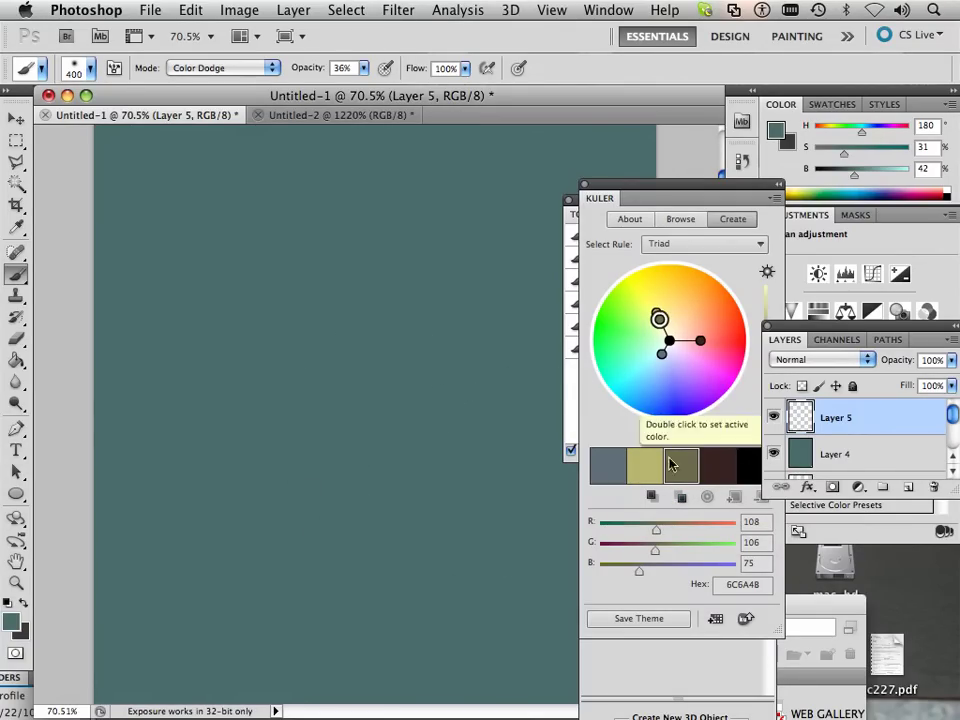
- Switch the Kuler rule to Monochromatic, use the teal foreground colour as its base, and select the darkest swatch
click(760, 244)
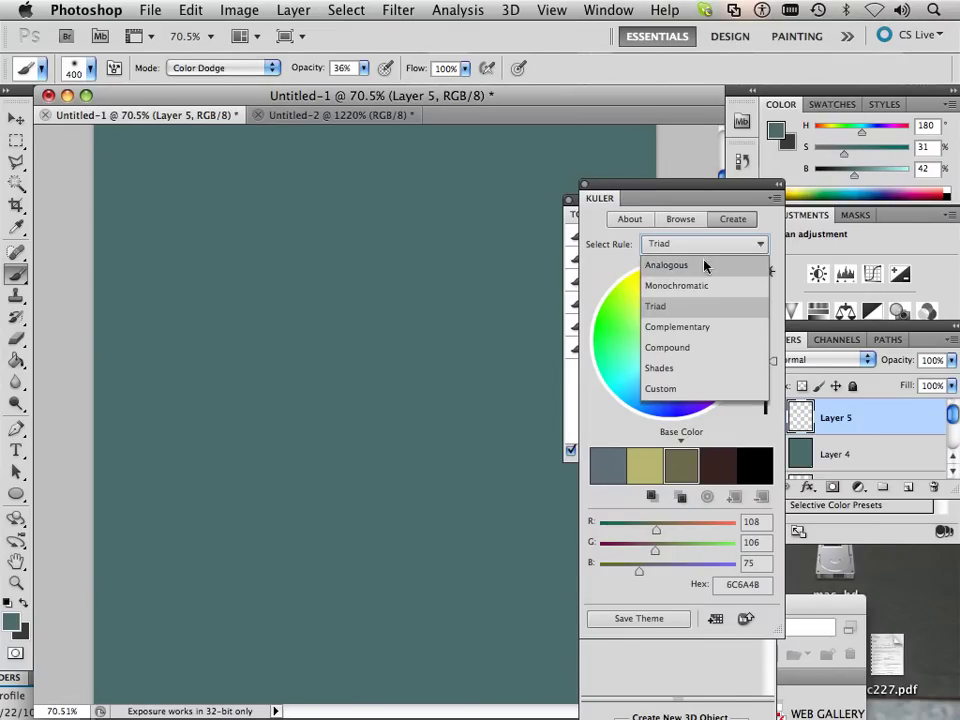
click(640, 285)
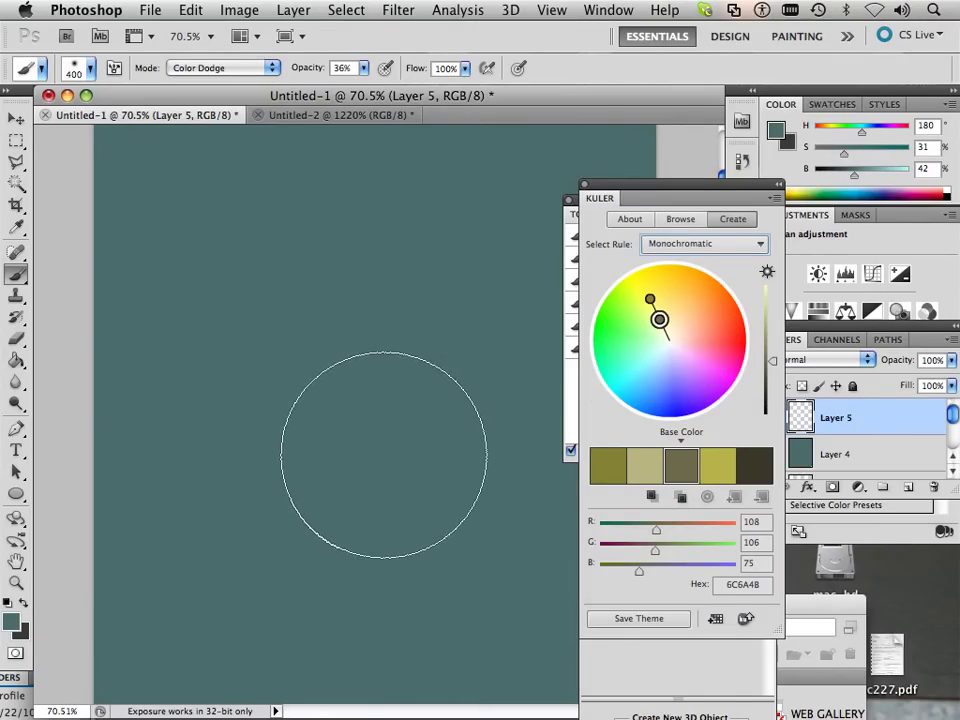
click(653, 498)
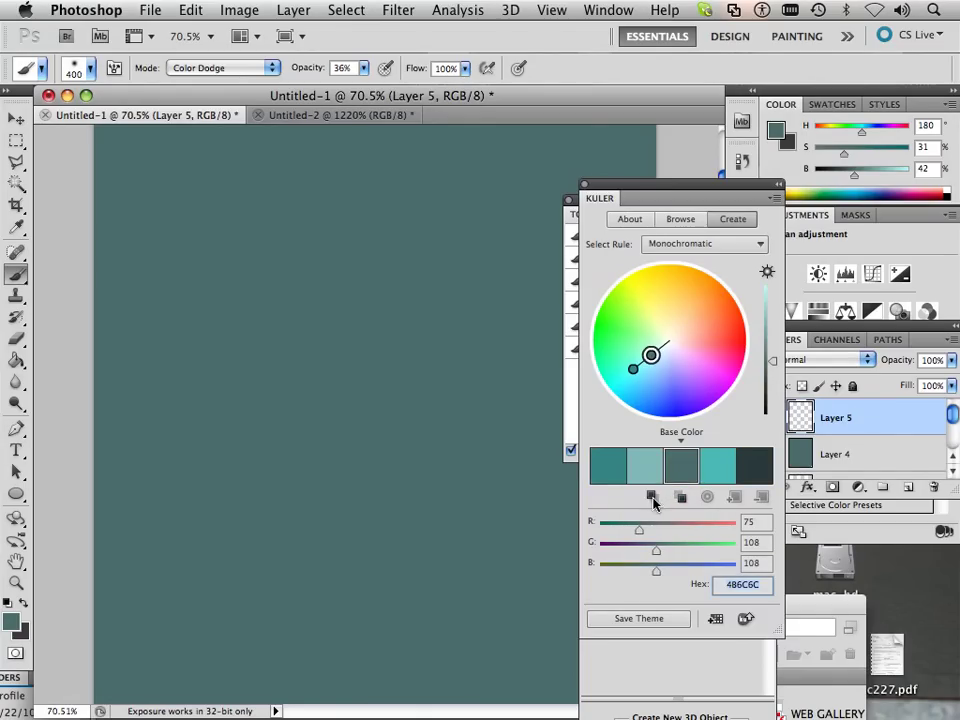
click(755, 468)
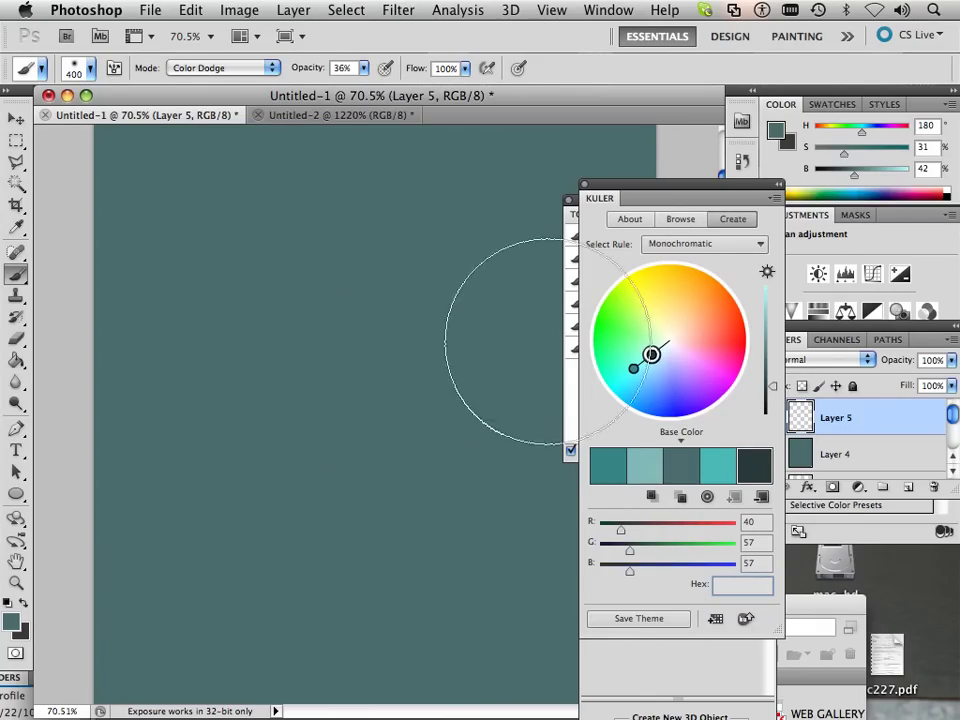
- Set the brush blending mode to Normal, move Kuler off the tool presets, and load the Black brush preset
click(271, 70)
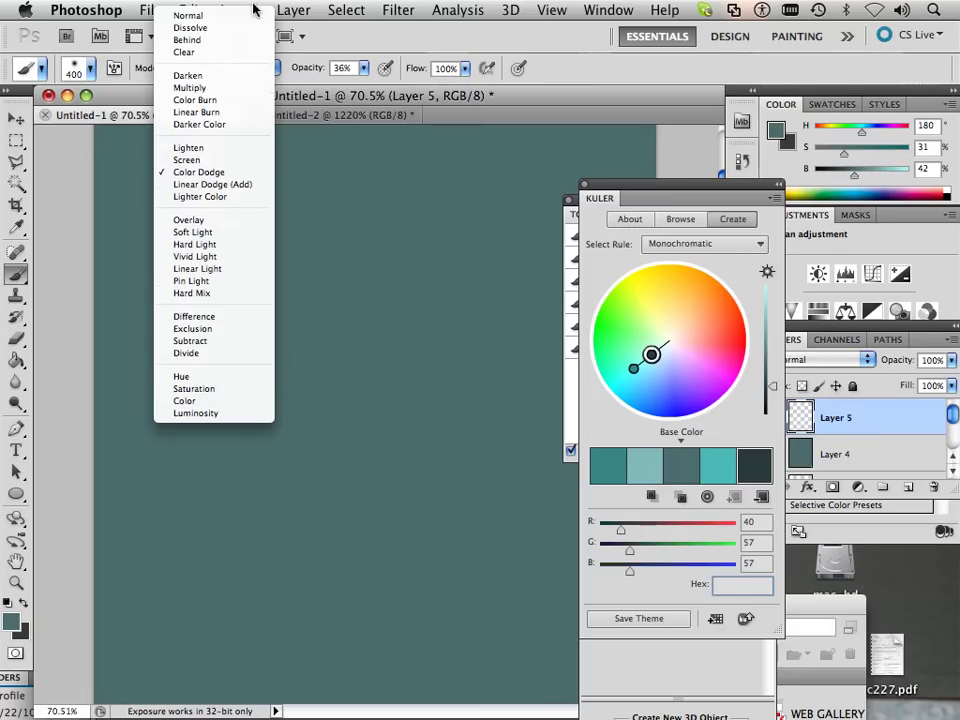
click(239, 16)
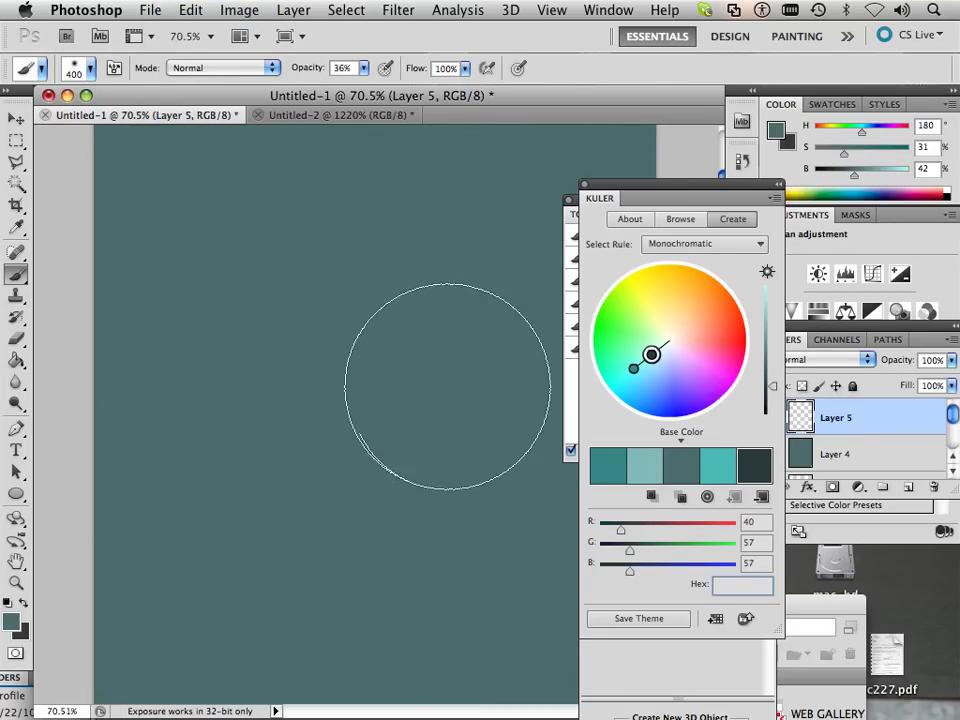
drag(660, 190, 804, 281)
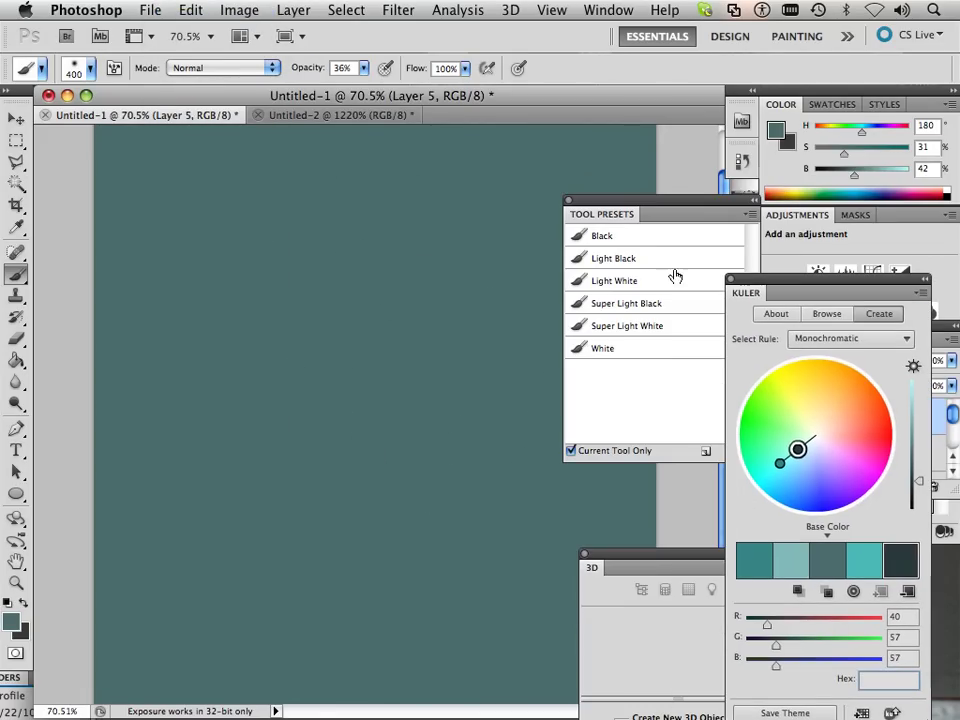
click(646, 234)
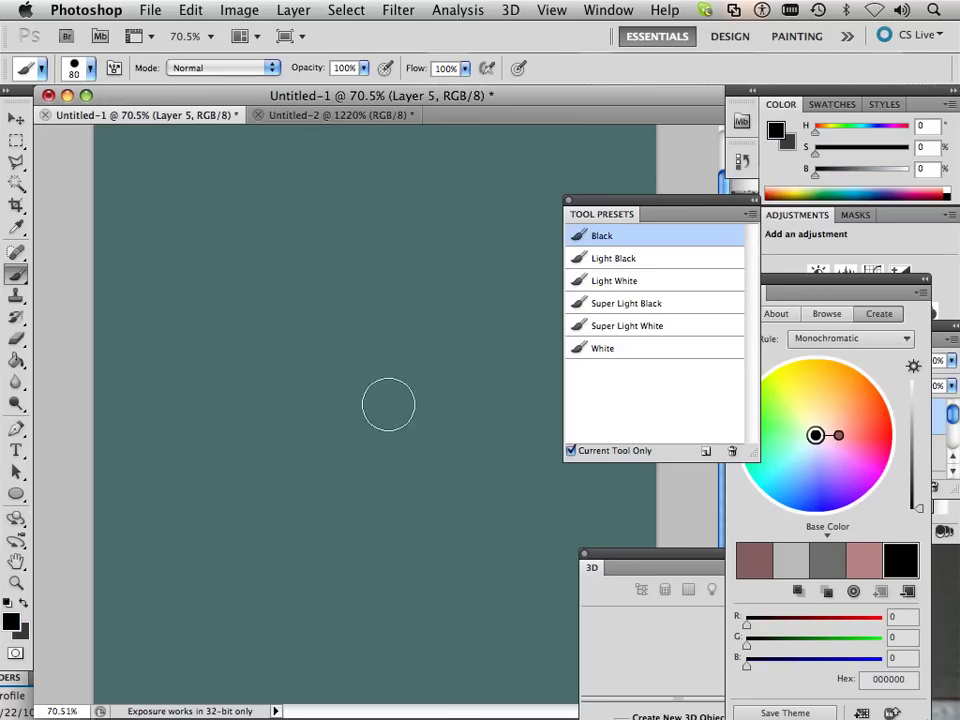
- Try painting a solid black oval in the middle of the canvas with a 175 px brush, and undo it
key(bracketright)
key(bracketright)
key(bracketright)
key(bracketright)
key(bracketright)
key(bracketright)
key(bracketright)
key(bracketright)
key(bracketright)
key(bracketright)
key(bracketright)
key(bracketright)
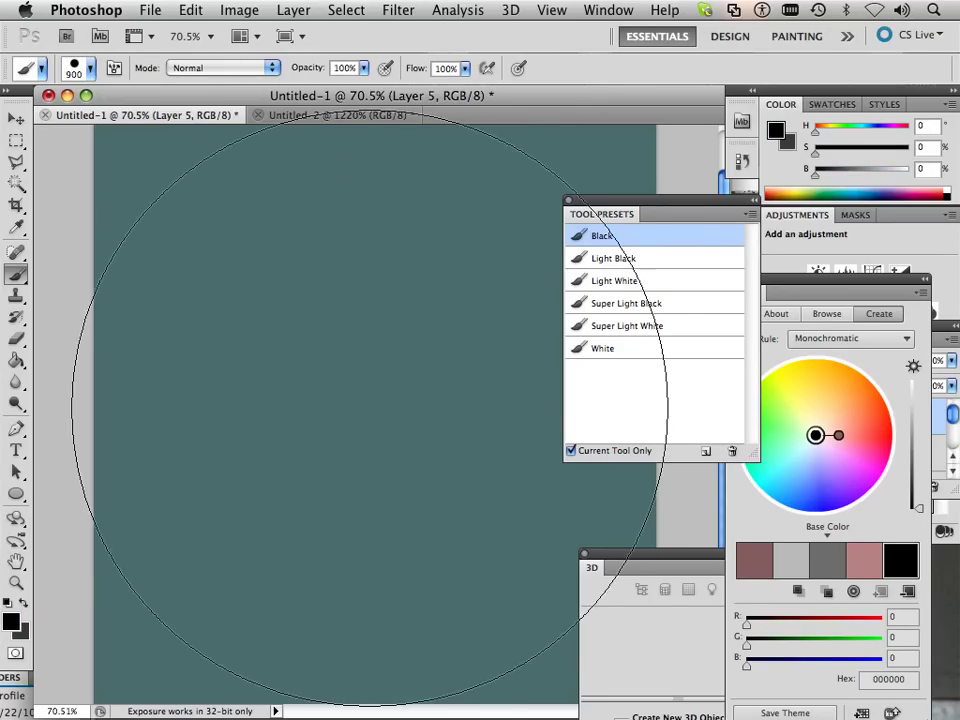
key(bracketleft)
key(bracketleft)
key(bracketleft)
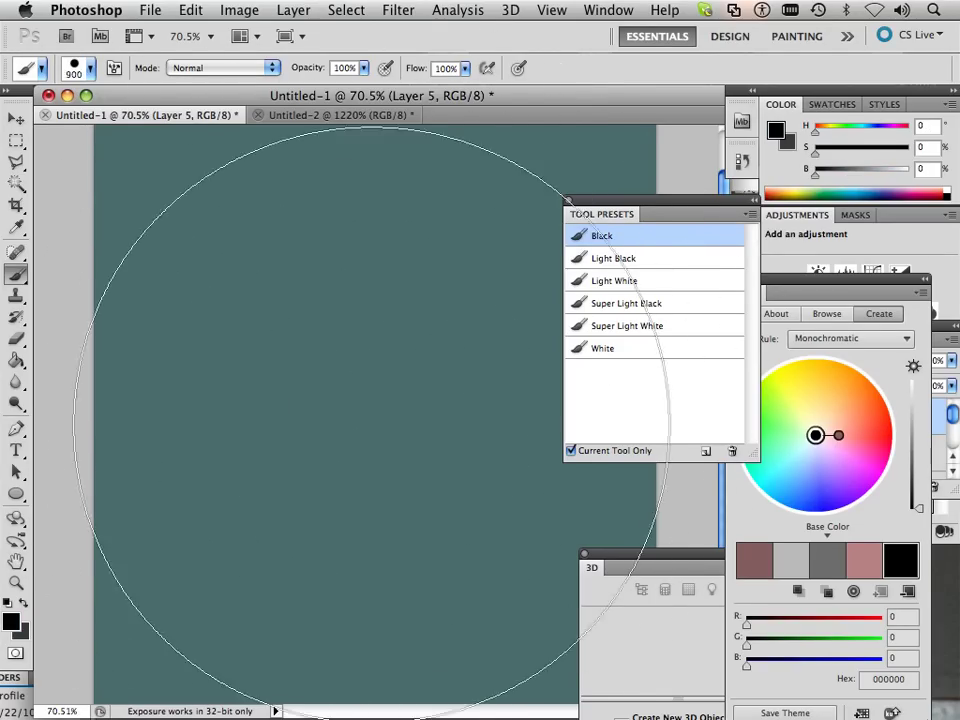
key(bracketleft)
key(bracketleft)
key(bracketleft)
key(bracketleft)
key(bracketleft)
key(bracketleft)
key(bracketleft)
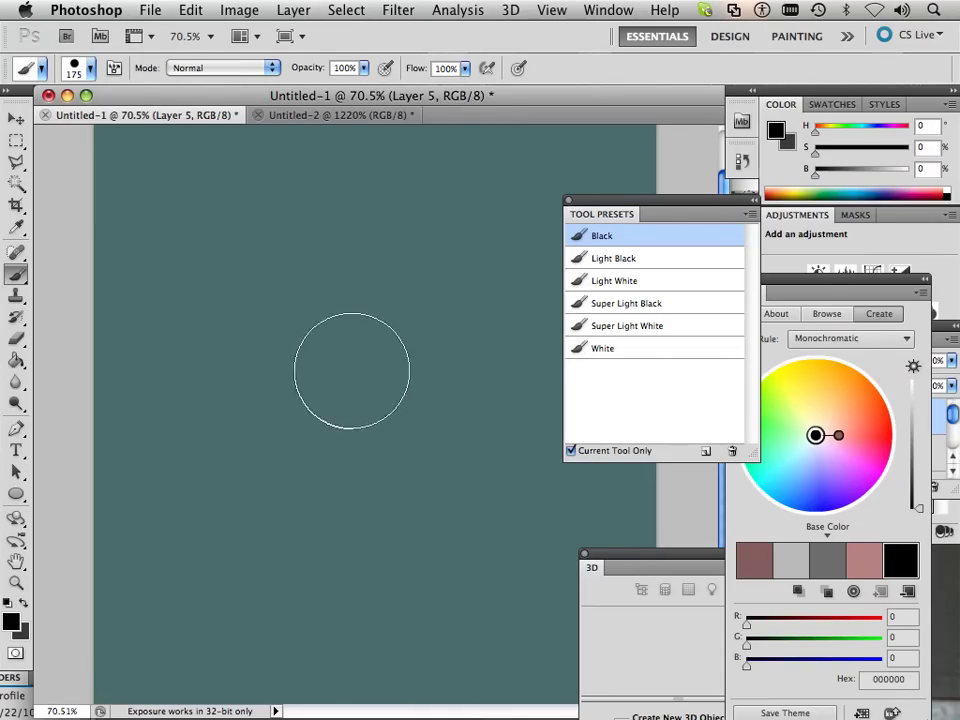
mouse_move(351, 369)
mouse_down()
mouse_move(353, 451)
mouse_move(373, 358)
mouse_move(354, 392)
mouse_up()
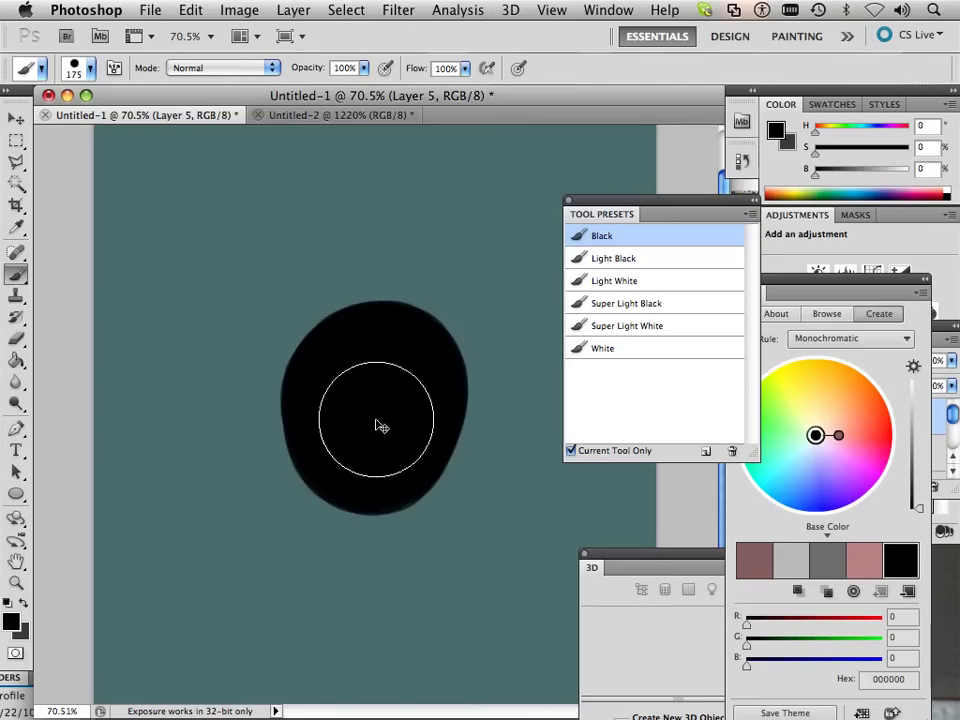
key(ctrl+z)
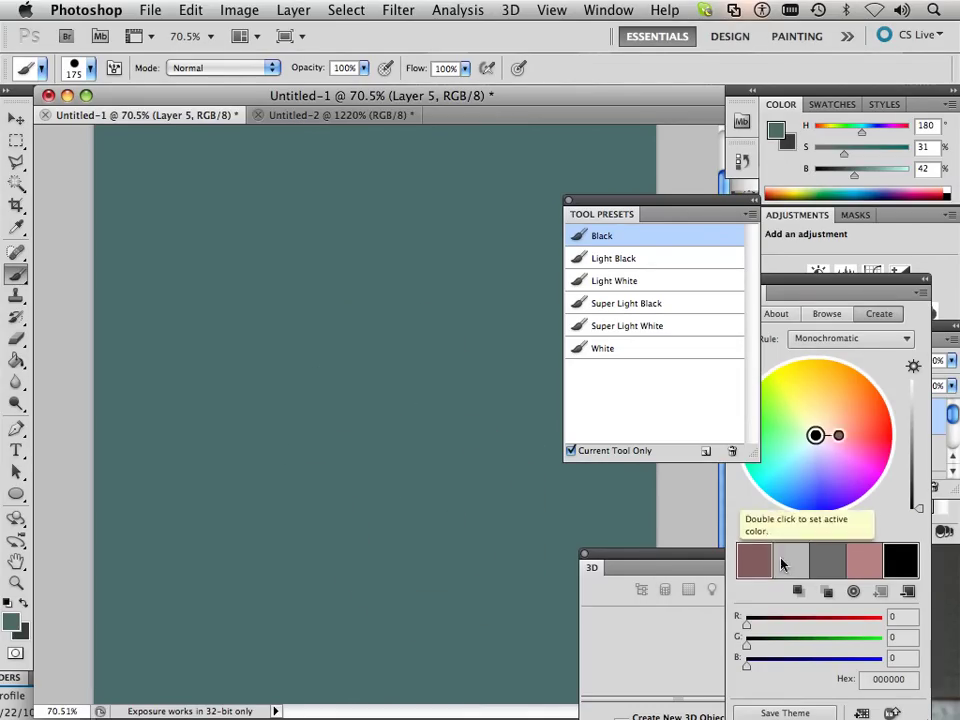
- Make the teal foreground colour the Kuler base colour and set the foreground brightness to 31%
click(798, 592)
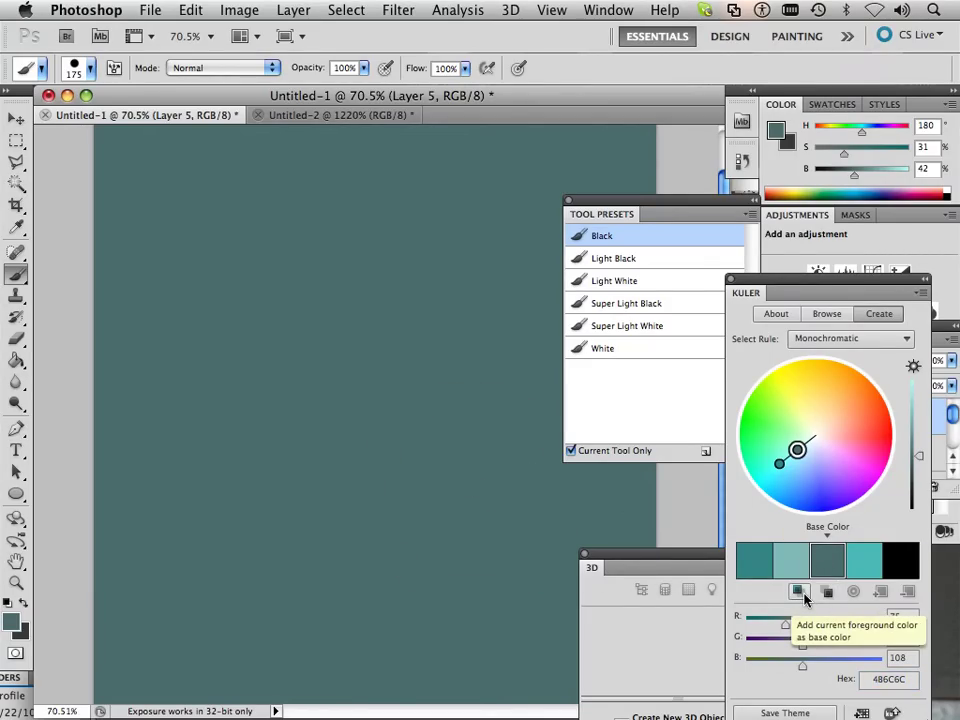
click(802, 595)
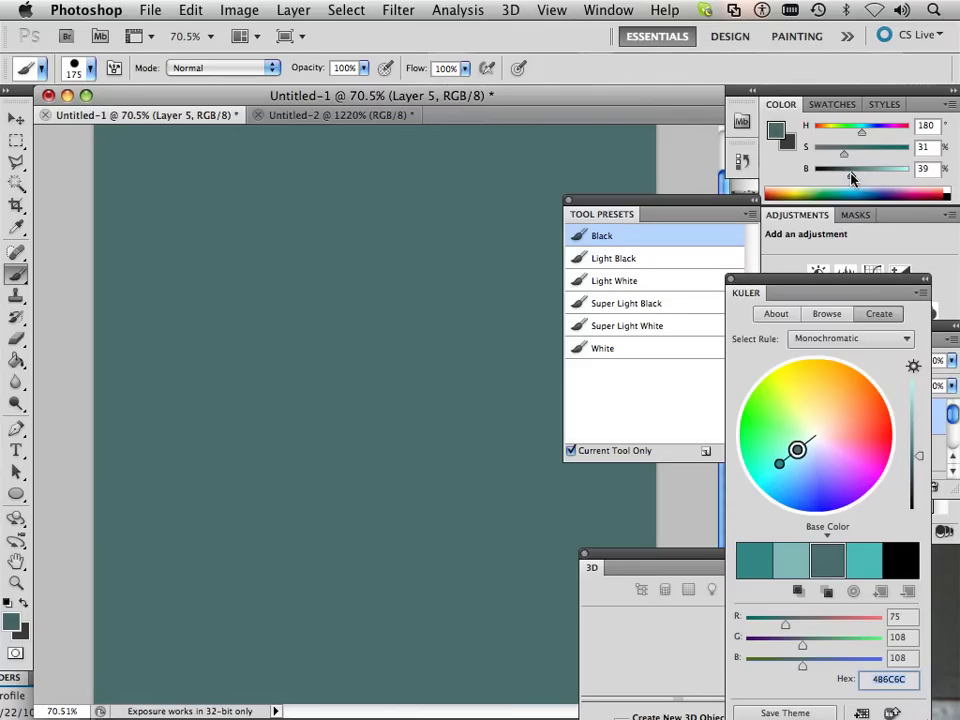
drag(852, 178, 846, 178)
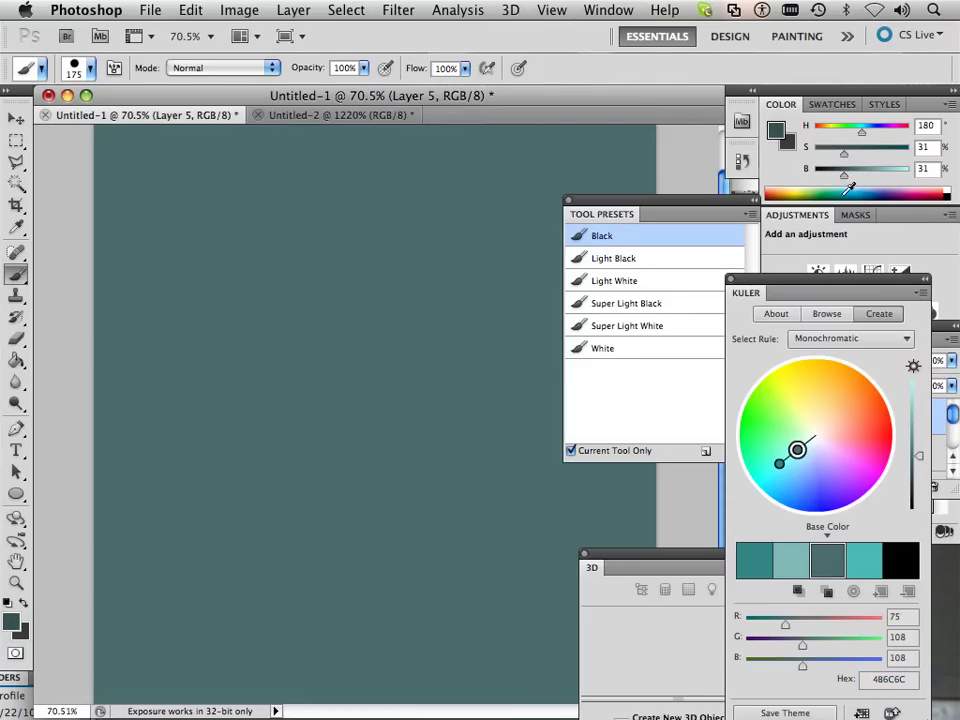
- Paint a dark teal oval in the middle of the canvas with a 250 px brush
key(bracketright)
key(bracketright)
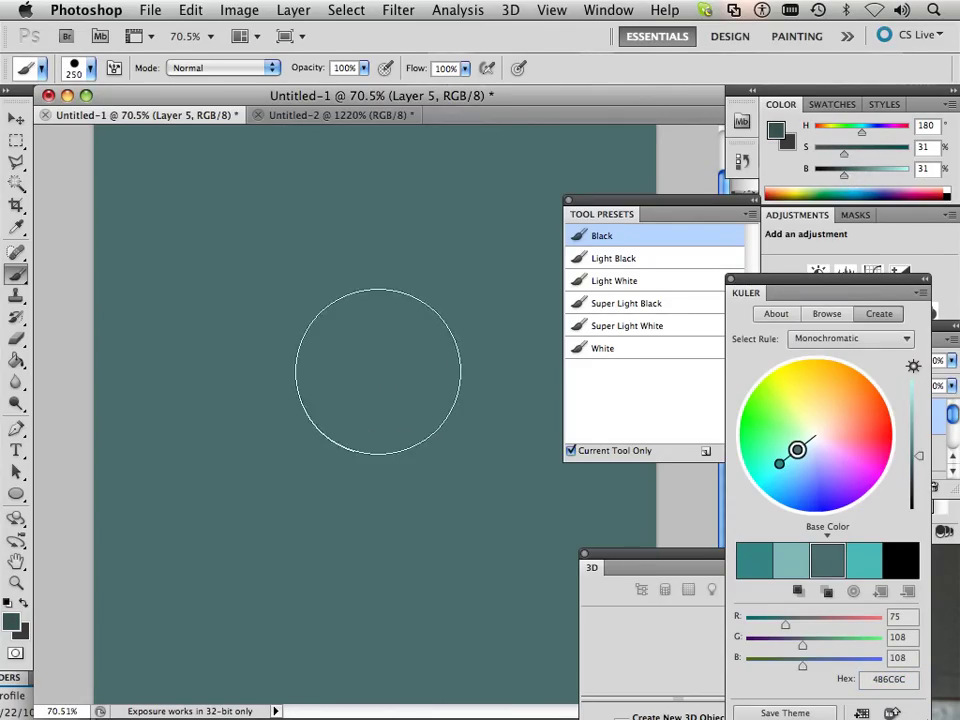
mouse_move(378, 371)
mouse_down()
mouse_move(381, 408)
mouse_move(370, 378)
mouse_move(419, 360)
mouse_move(358, 409)
mouse_move(378, 412)
mouse_move(374, 381)
mouse_move(415, 354)
mouse_up()
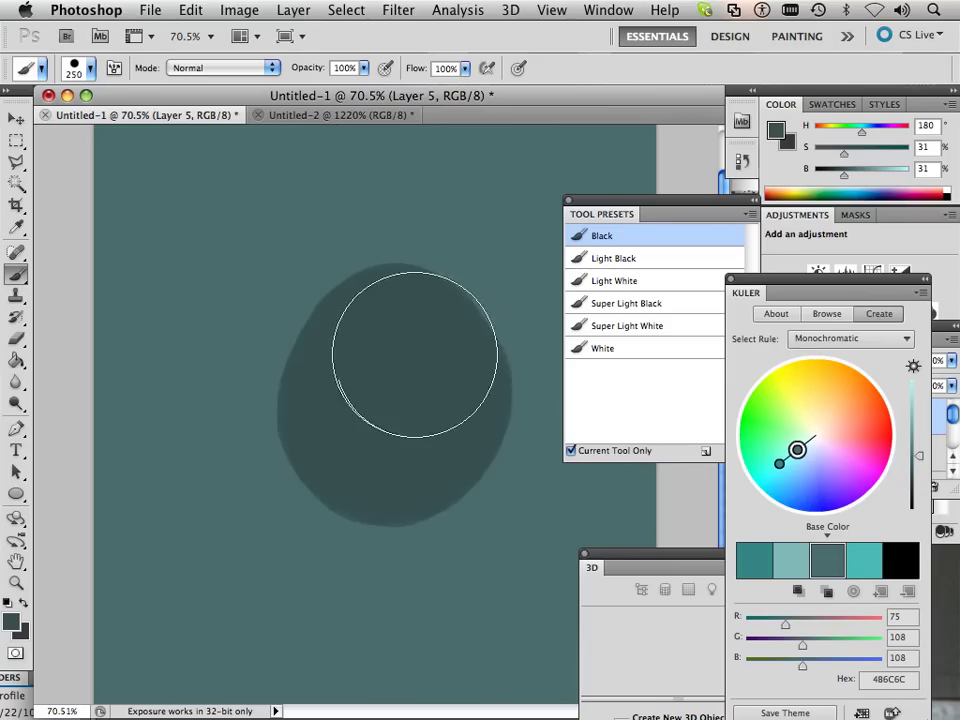
- Refine the upper outline of the dark oval with a smaller brush of about 70 to 90 px
key(bracketleft)
key(bracketleft)
key(bracketleft)
key(bracketleft)
key(bracketleft)
key(bracketleft)
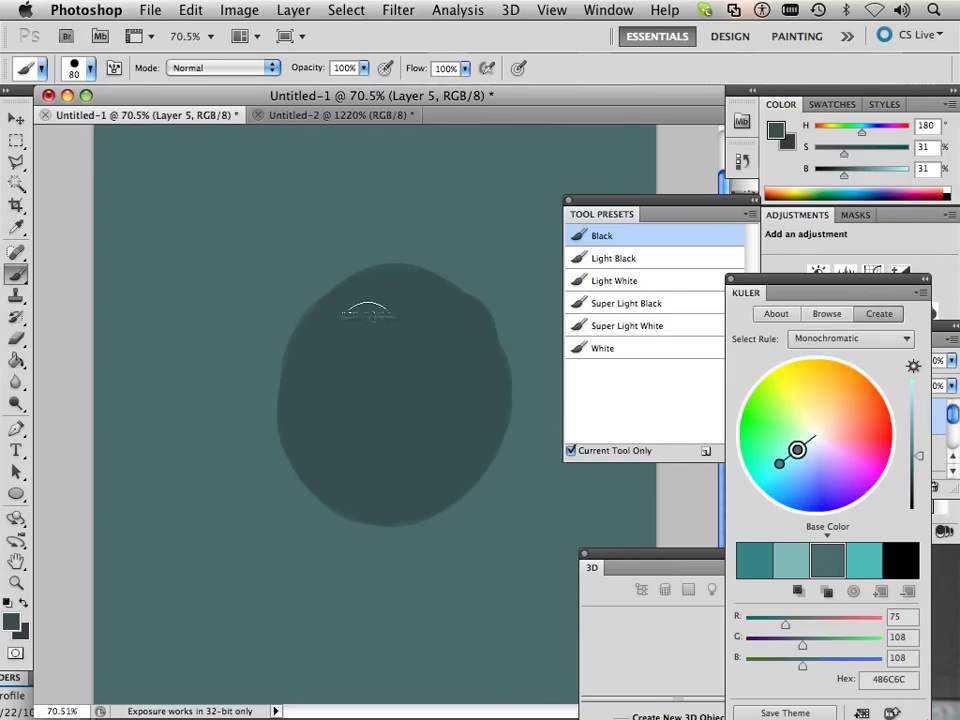
key(bracketright)
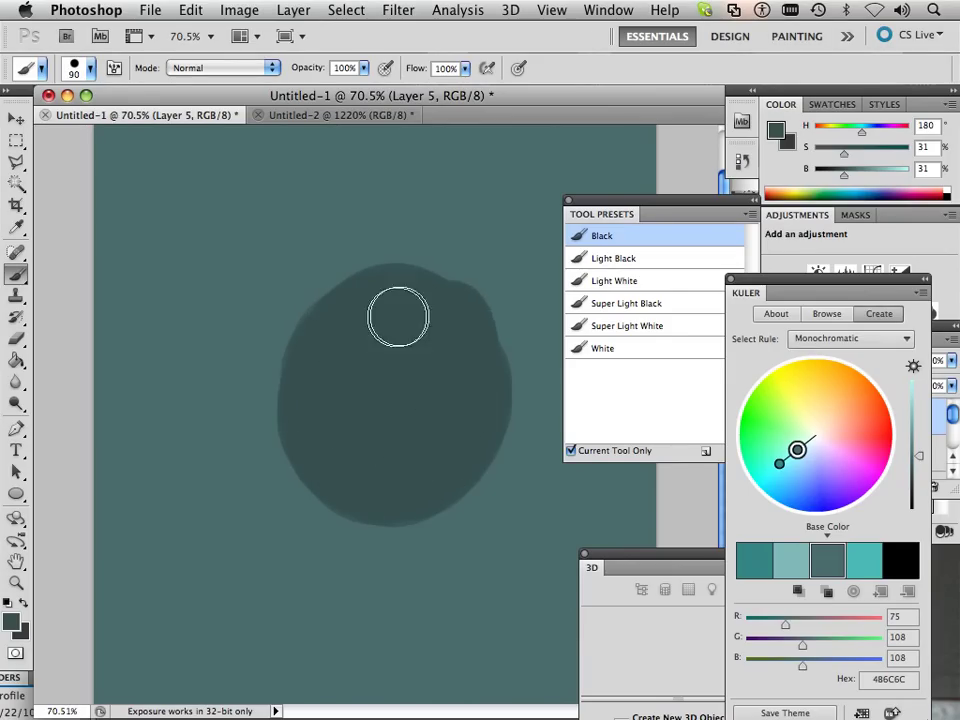
key(bracketleft)
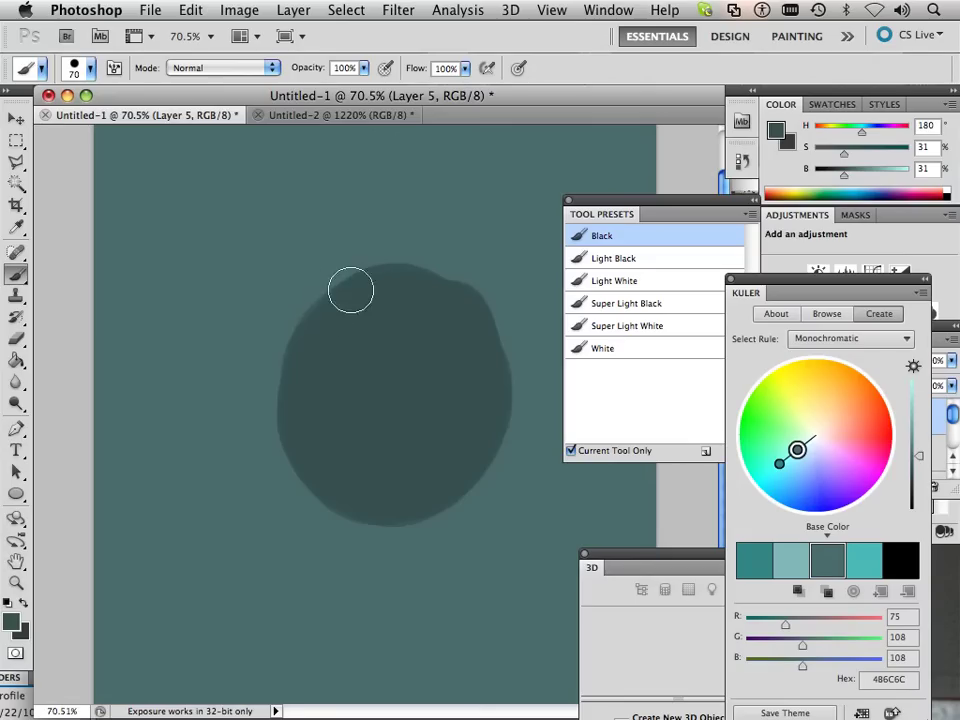
- Change the foreground colour to a yellow-green with hue 66°, saturation 69% and brightness 69%, and return to the Brush tool
click(13, 623)
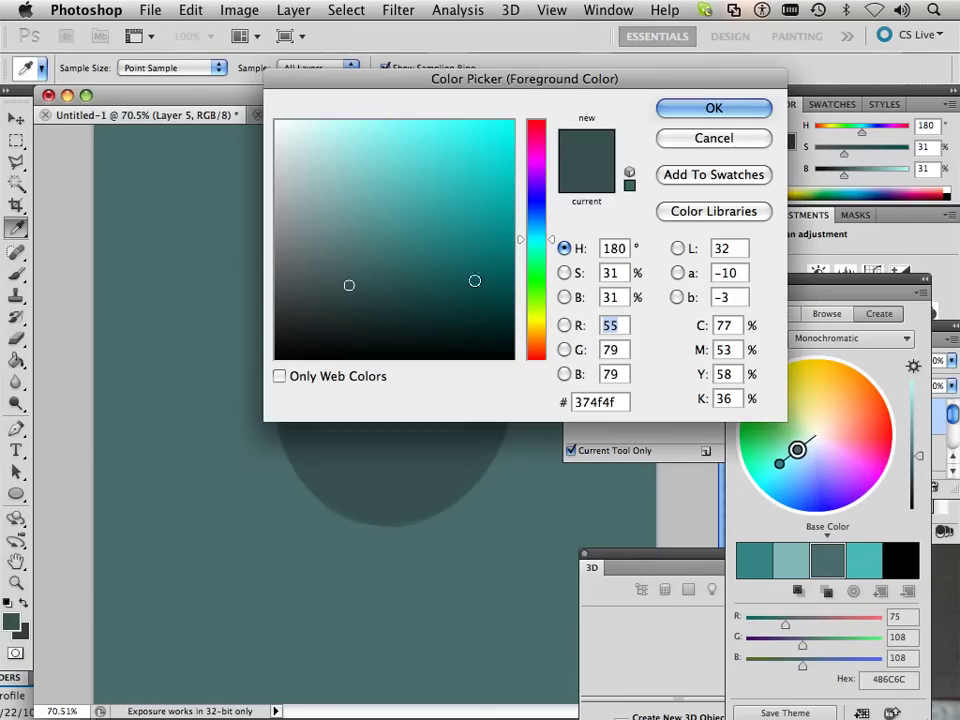
click(538, 316)
click(430, 197)
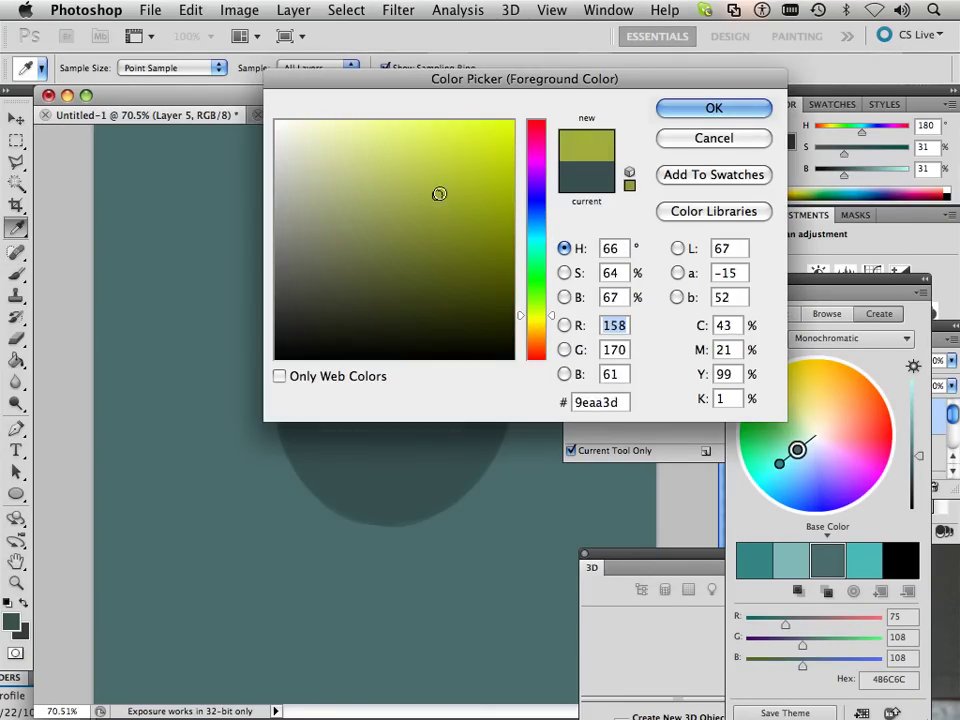
click(440, 193)
key(Return)
key(b)
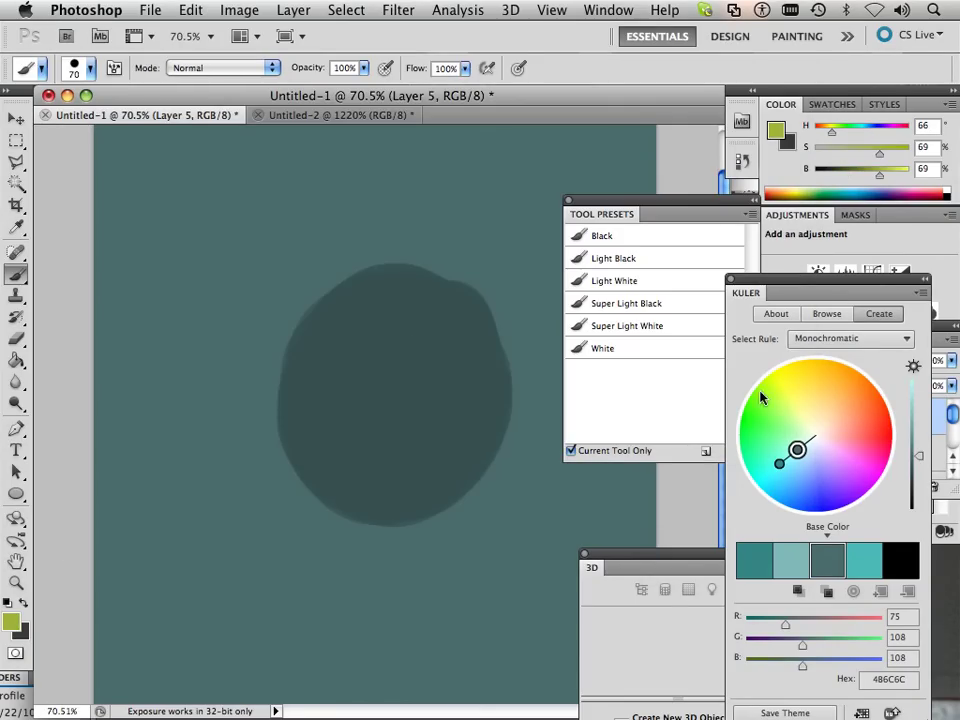
- Move Kuler off the layer list, add a new layer, and paint a small yellow-green spot in the canvas's upper-left area
drag(853, 278, 707, 469)
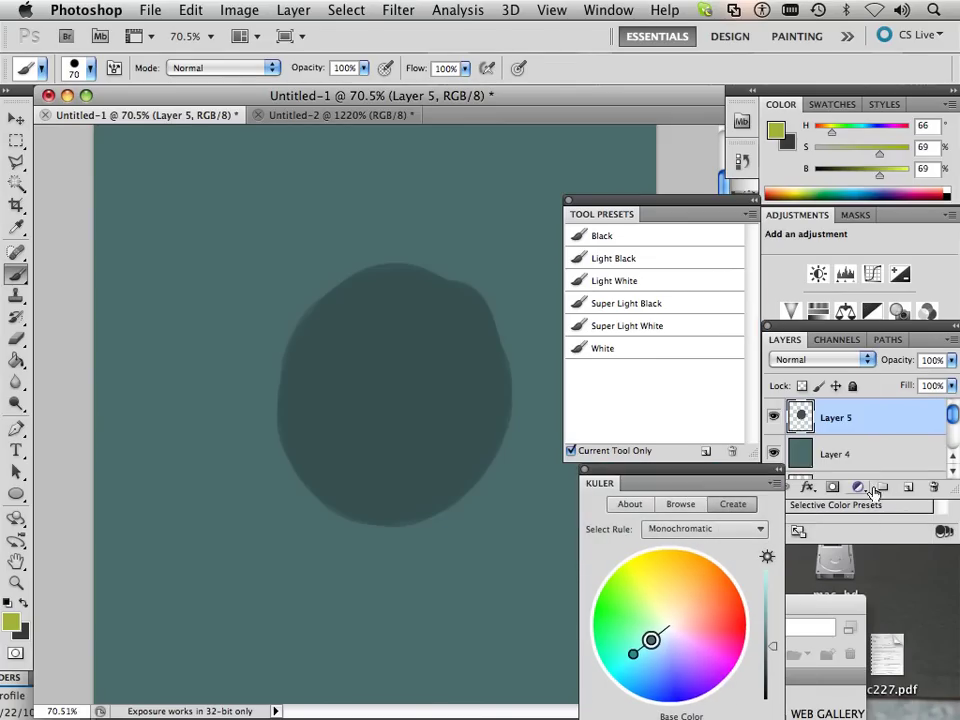
click(908, 488)
drag(162, 212, 174, 193)
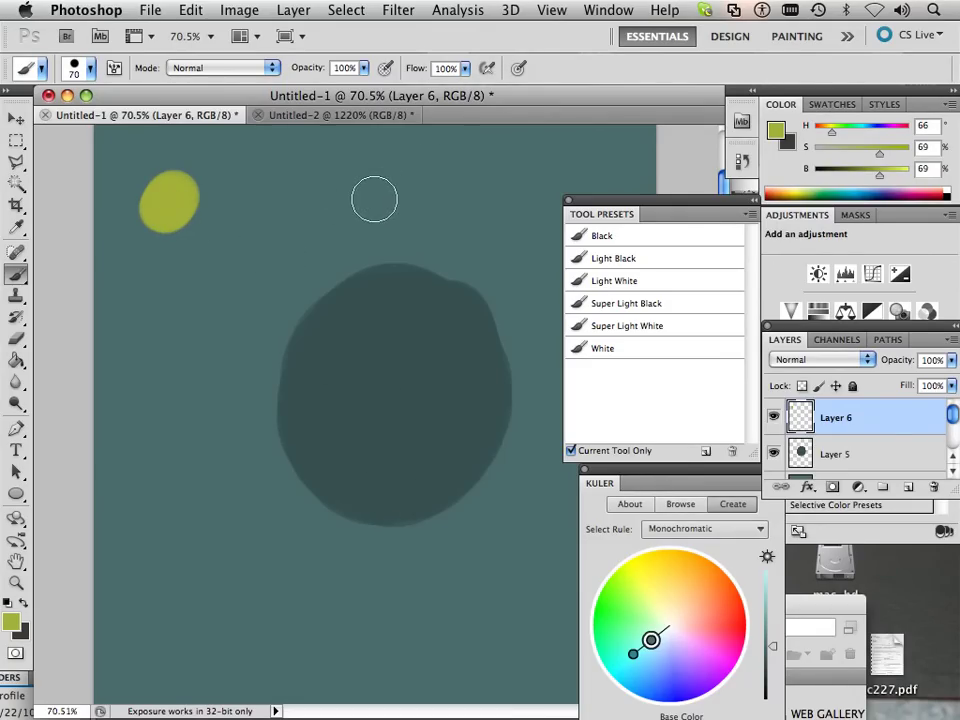
- Add fainter yellow-green dabs trailing from the spot's lower right edge, using brush opacities of 46% and 12%
click(364, 69)
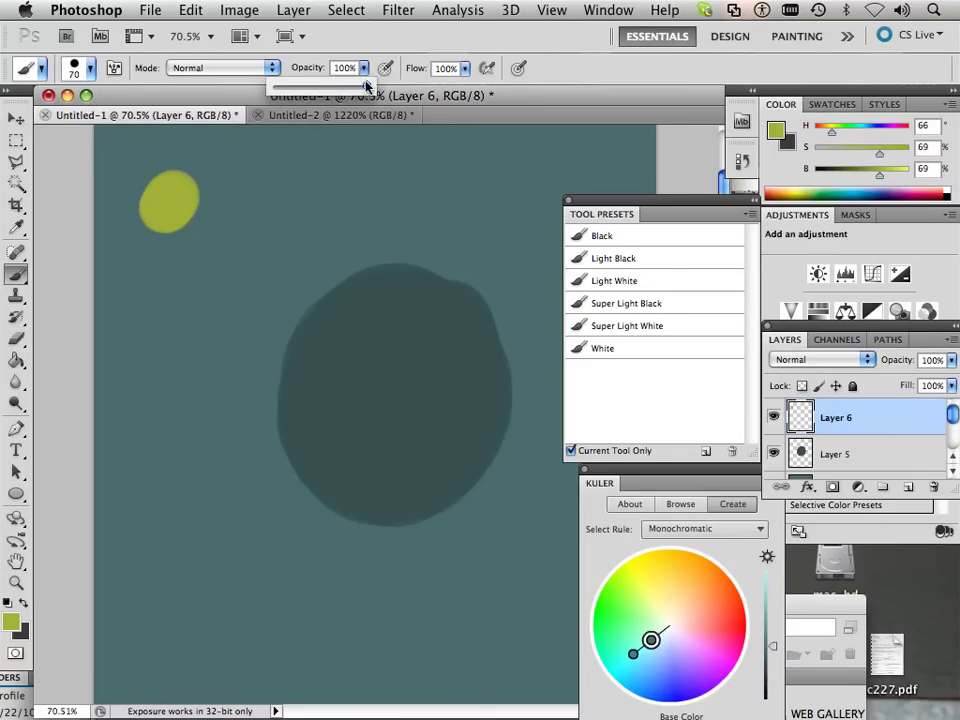
click(189, 221)
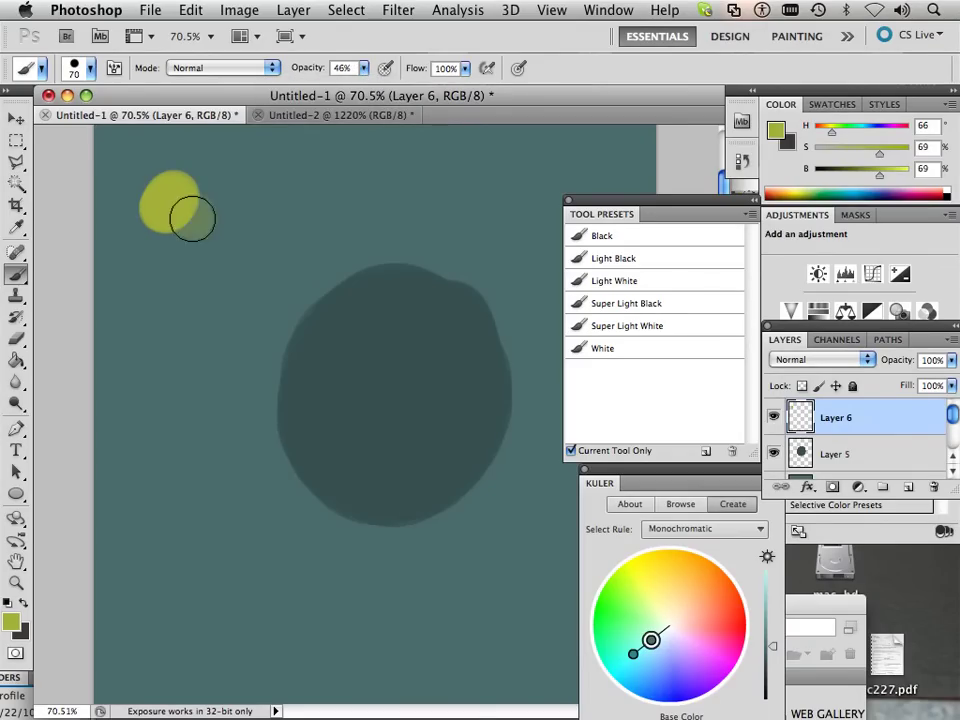
drag(364, 69, 205, 92)
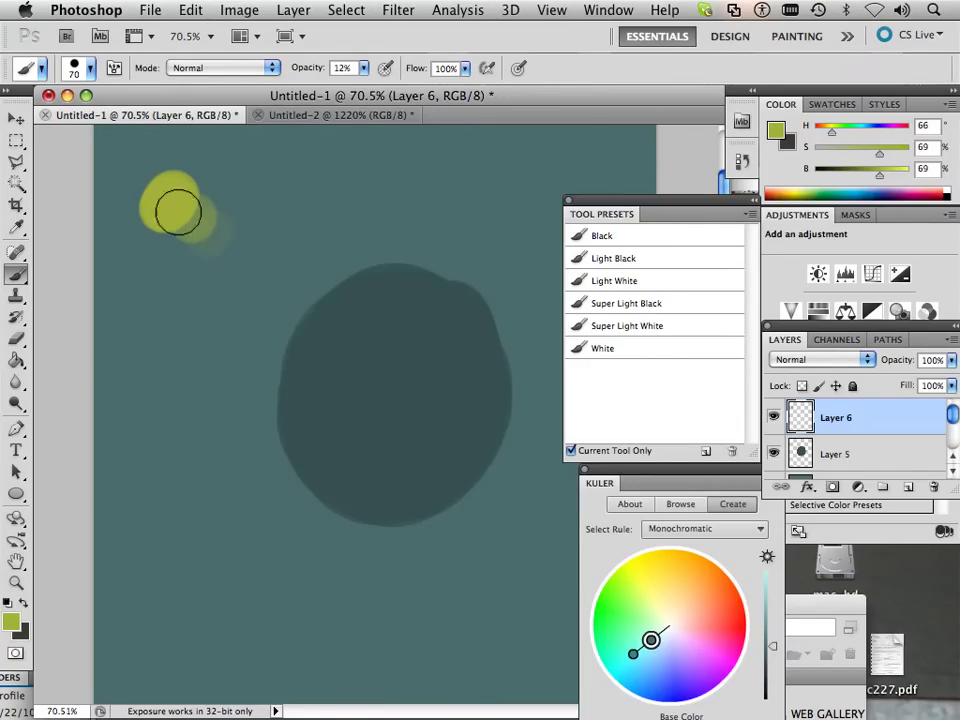
- Select Layer 5 with the dark oval and sample the blended green-teal from the faintest dab as foreground colour
click(860, 455)
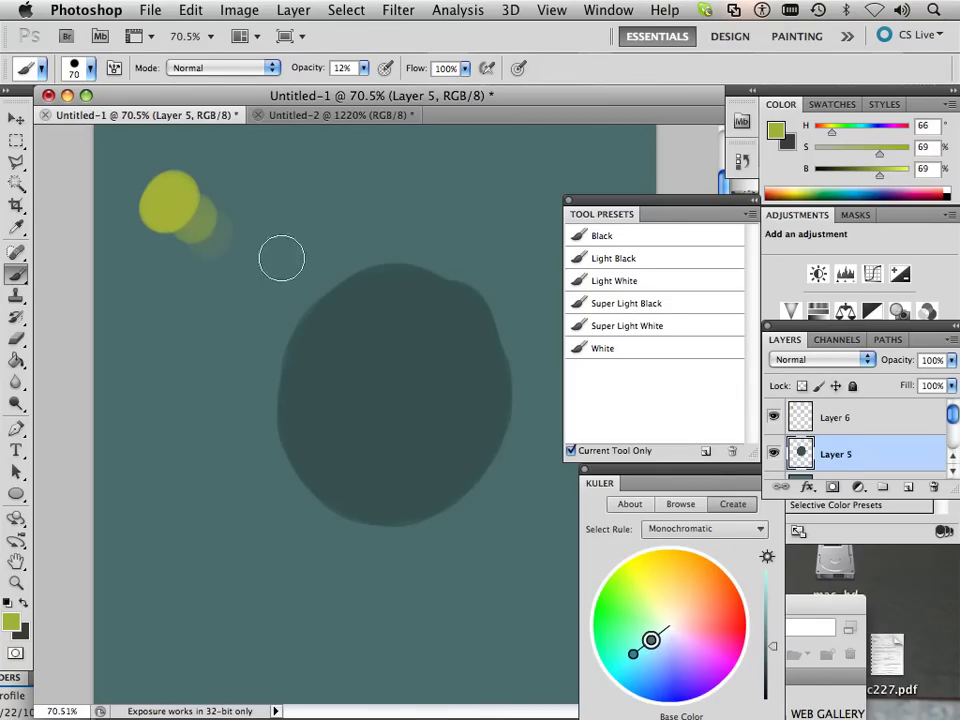
alt+click(224, 234)
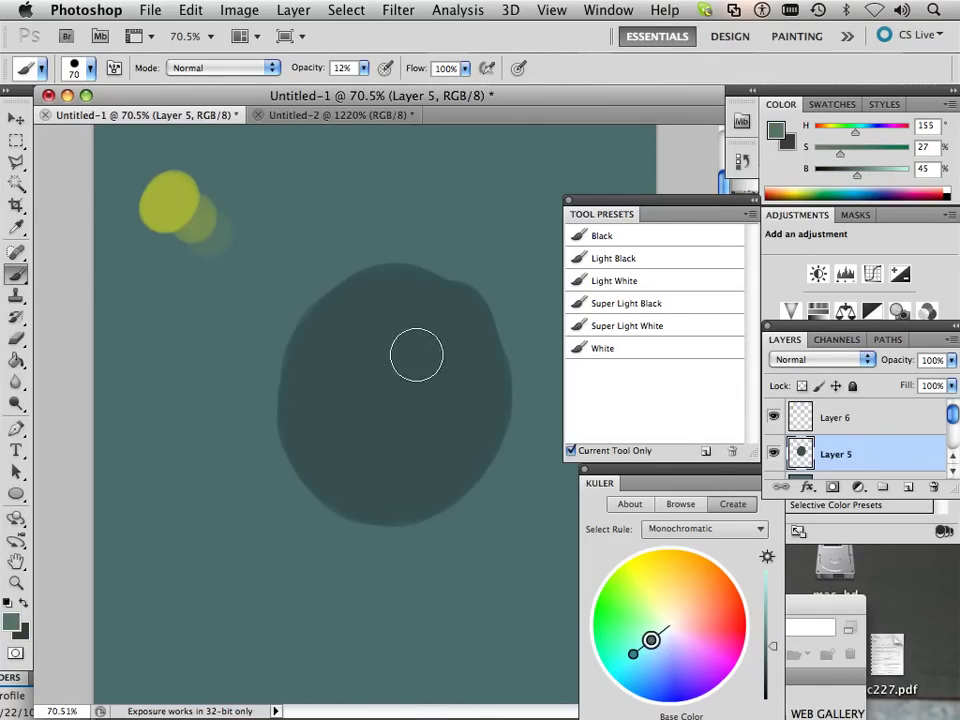
- Enlarge the brush to 125 and paint the sampled green-teal over the dark oval's interior, leaving a darker rim
key(bracketright)
key(bracketright)
key(bracketright)
key(bracketright)
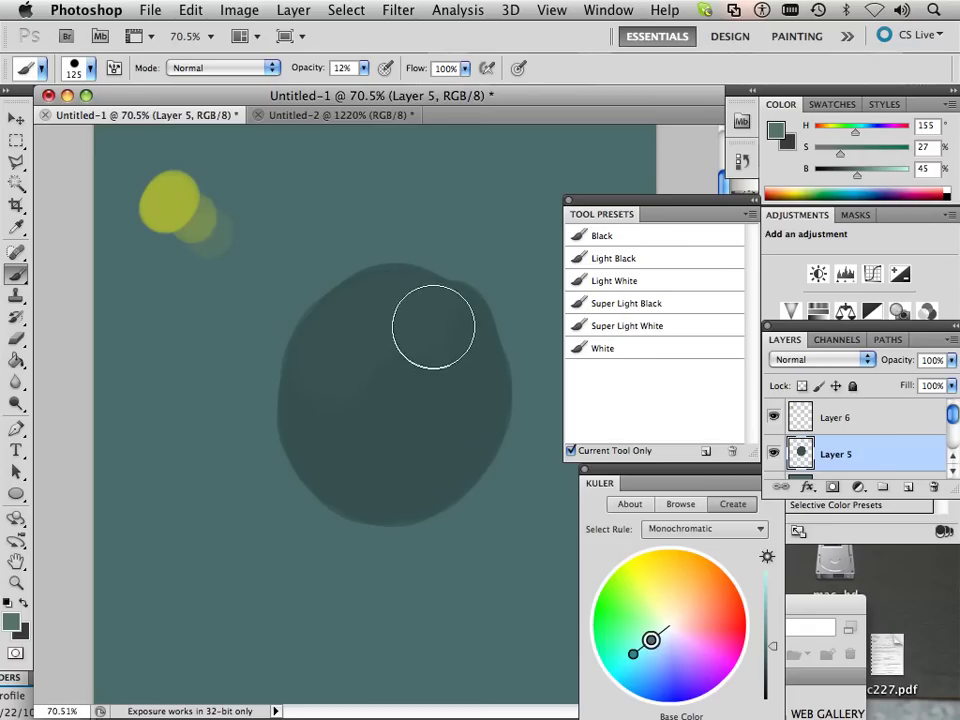
mouse_move(433, 326)
mouse_down()
mouse_move(369, 360)
mouse_move(377, 398)
mouse_move(418, 332)
mouse_move(414, 405)
mouse_move(415, 327)
mouse_move(434, 383)
mouse_move(415, 313)
mouse_move(402, 405)
mouse_move(341, 430)
mouse_move(363, 339)
mouse_move(374, 389)
mouse_move(407, 372)
mouse_move(387, 378)
mouse_move(386, 438)
mouse_move(398, 366)
mouse_move(433, 373)
mouse_move(441, 387)
mouse_move(393, 364)
mouse_move(400, 368)
mouse_move(362, 321)
mouse_move(342, 338)
mouse_move(379, 318)
mouse_move(334, 437)
mouse_move(327, 415)
mouse_move(386, 444)
mouse_move(396, 461)
mouse_move(429, 411)
mouse_move(454, 340)
mouse_move(416, 320)
mouse_move(412, 405)
mouse_move(370, 396)
mouse_move(385, 365)
mouse_move(397, 395)
mouse_move(407, 327)
mouse_move(374, 378)
mouse_move(417, 345)
mouse_move(376, 365)
mouse_move(446, 350)
mouse_move(450, 335)
mouse_move(433, 325)
mouse_move(454, 333)
mouse_move(466, 362)
mouse_move(406, 453)
mouse_move(411, 420)
mouse_move(405, 466)
mouse_move(366, 449)
mouse_move(353, 406)
mouse_move(363, 369)
mouse_move(403, 419)
mouse_move(453, 416)
mouse_move(459, 363)
mouse_move(464, 398)
mouse_move(386, 445)
mouse_move(376, 473)
mouse_move(382, 407)
mouse_move(369, 383)
mouse_move(391, 324)
mouse_move(384, 359)
mouse_move(355, 356)
mouse_move(353, 425)
mouse_move(335, 353)
mouse_move(381, 304)
mouse_move(406, 300)
mouse_move(373, 311)
mouse_move(350, 344)
mouse_move(446, 327)
mouse_move(390, 304)
mouse_move(326, 354)
mouse_move(358, 454)
mouse_move(451, 404)
mouse_move(360, 456)
mouse_move(330, 426)
mouse_move(373, 377)
mouse_move(390, 408)
mouse_up()
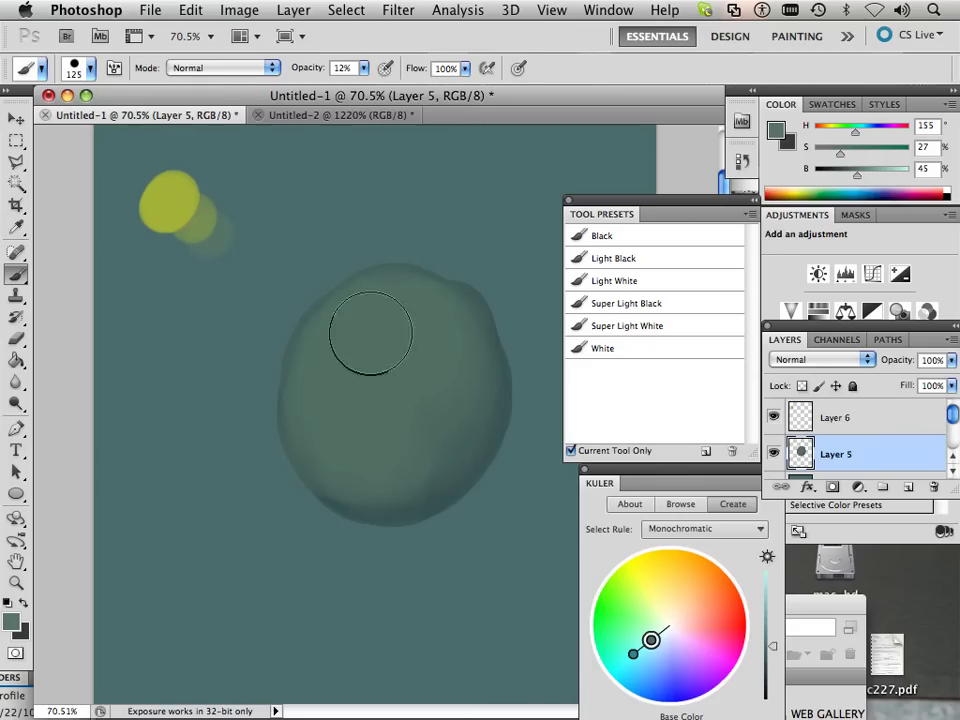
mouse_move(370, 333)
mouse_down()
mouse_move(323, 347)
mouse_move(399, 306)
mouse_up()
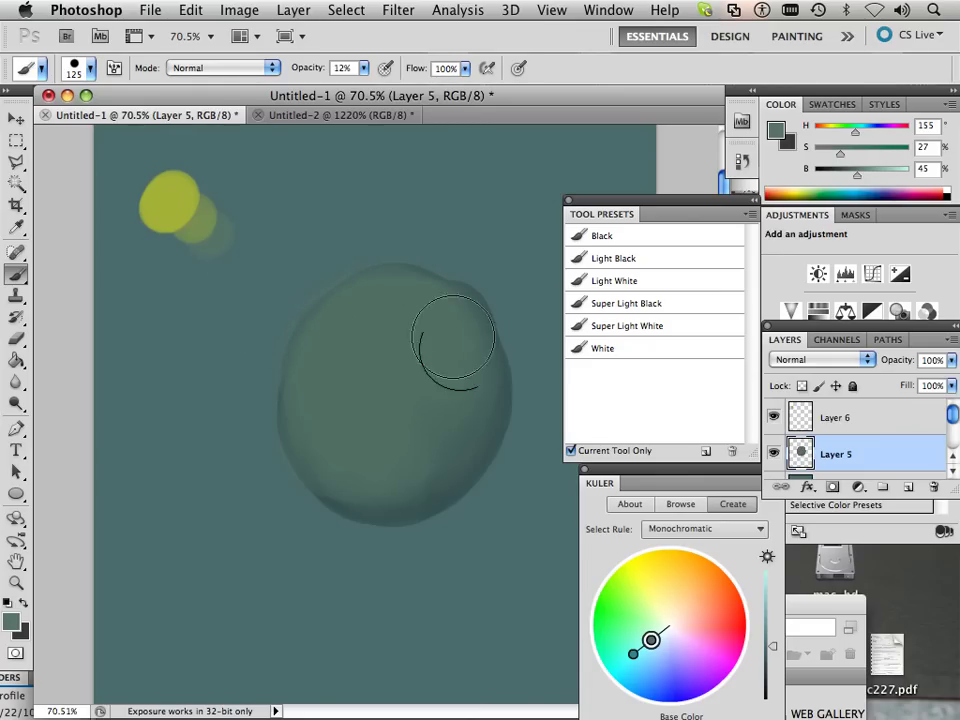
mouse_move(349, 396)
mouse_down()
mouse_move(339, 438)
mouse_move(406, 450)
mouse_move(410, 429)
mouse_move(448, 406)
mouse_move(462, 373)
mouse_move(424, 306)
mouse_move(352, 426)
mouse_move(191, 427)
mouse_move(283, 343)
mouse_move(340, 411)
mouse_move(337, 268)
mouse_move(482, 396)
mouse_move(389, 492)
mouse_move(429, 349)
mouse_up()
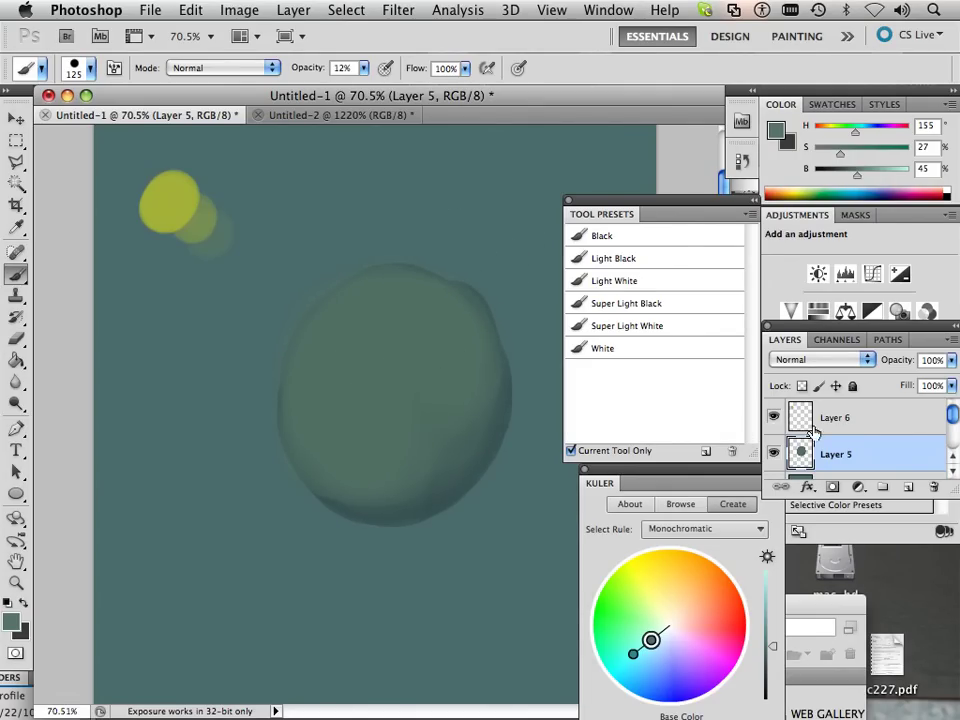
- Select Layer 6, change the foreground colour to near-white with saturation 0% and brightness 99%, and reduce the brush to 80
key(alt+bracketright)
click(12, 622)
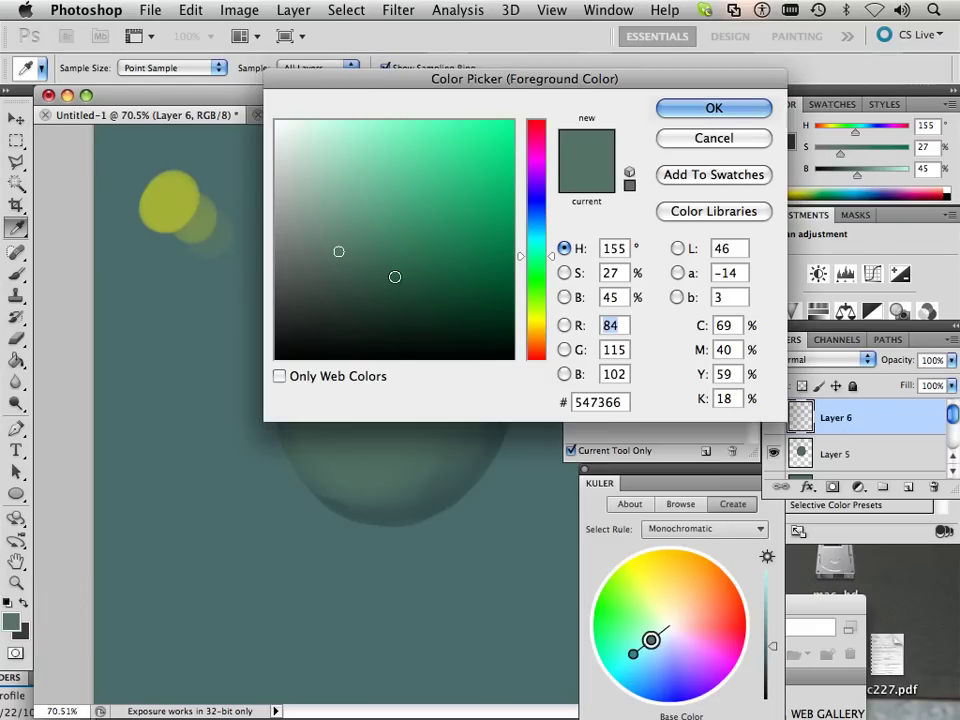
drag(295, 140, 275, 121)
key(Return)
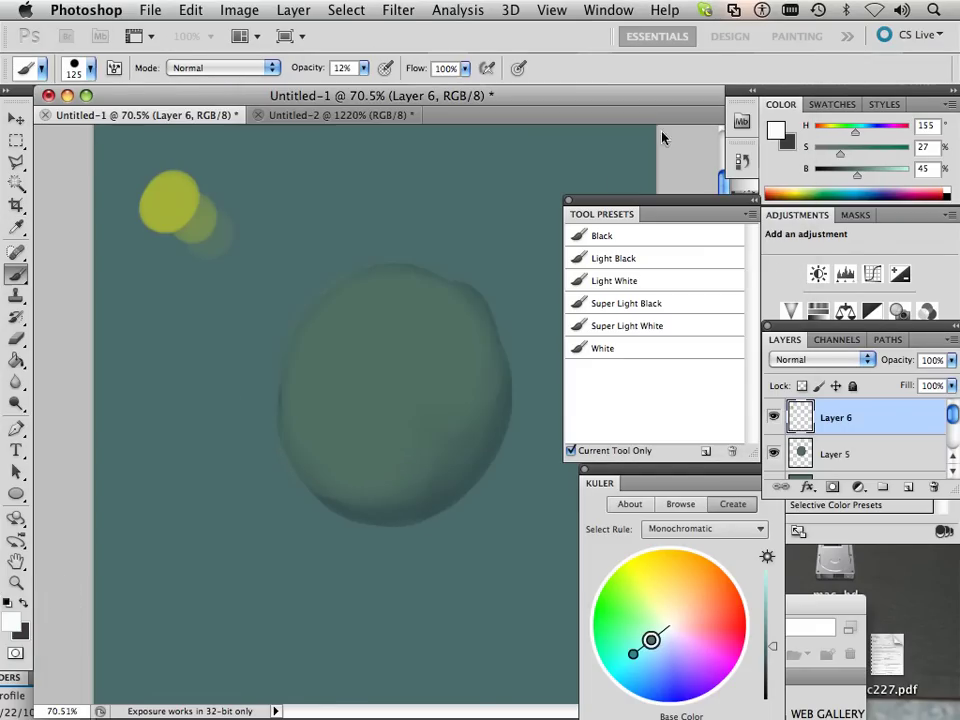
key(bracketleft)
key(bracketleft)
key(bracketleft)
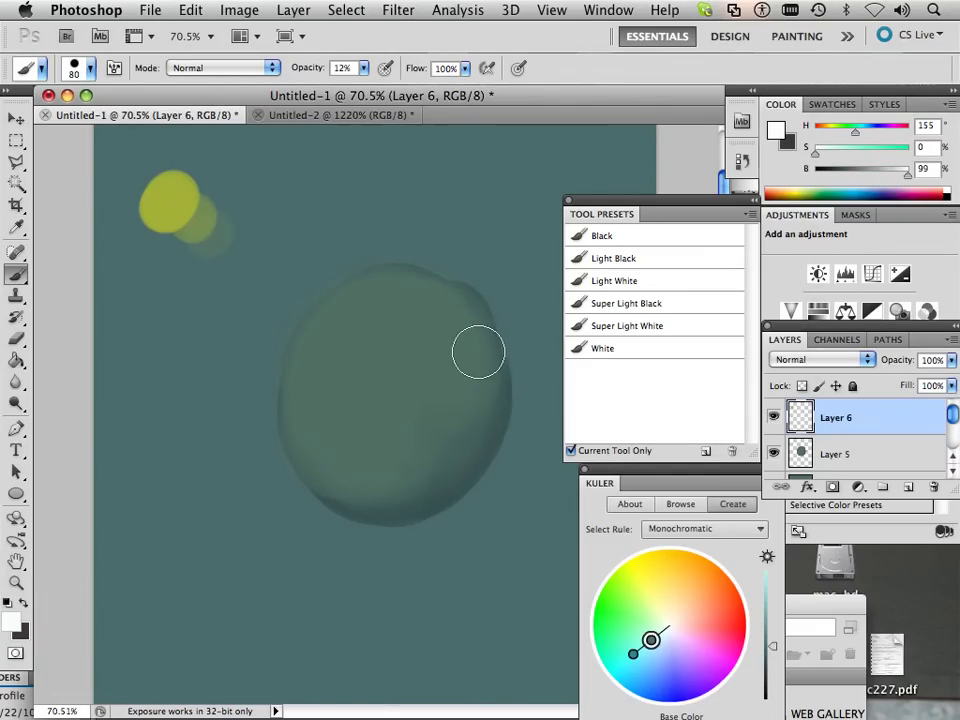
- Add a new layer between Layer 4 and Layer 5, dab a faint white spot behind the oval's right edge, and reduce the brush to 60
click(900, 463)
scroll(918, 456, down, 1)
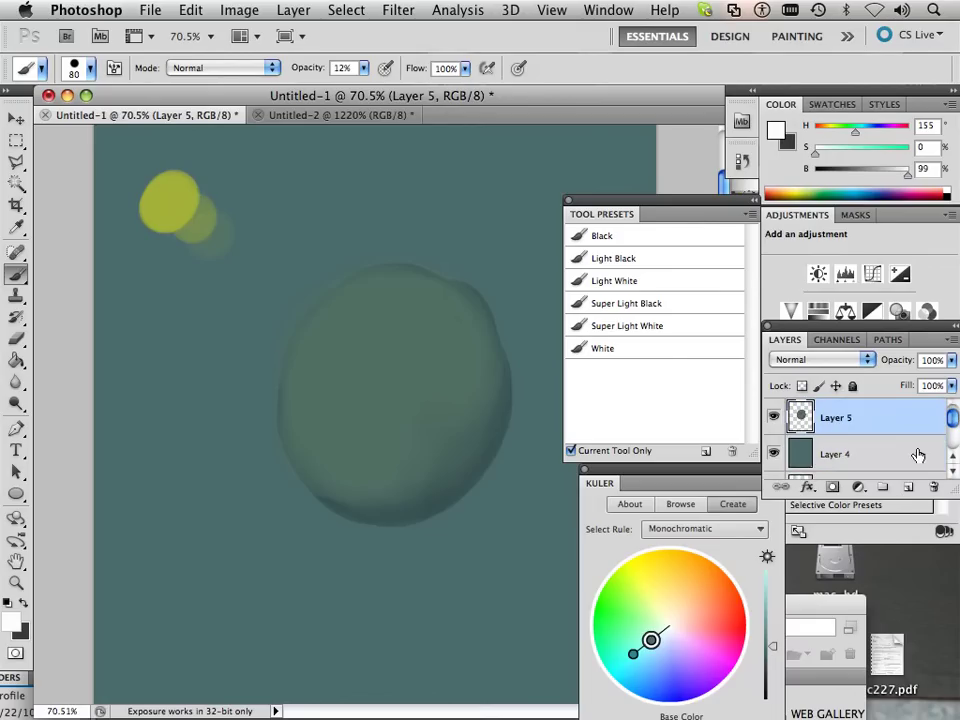
double_click(895, 420)
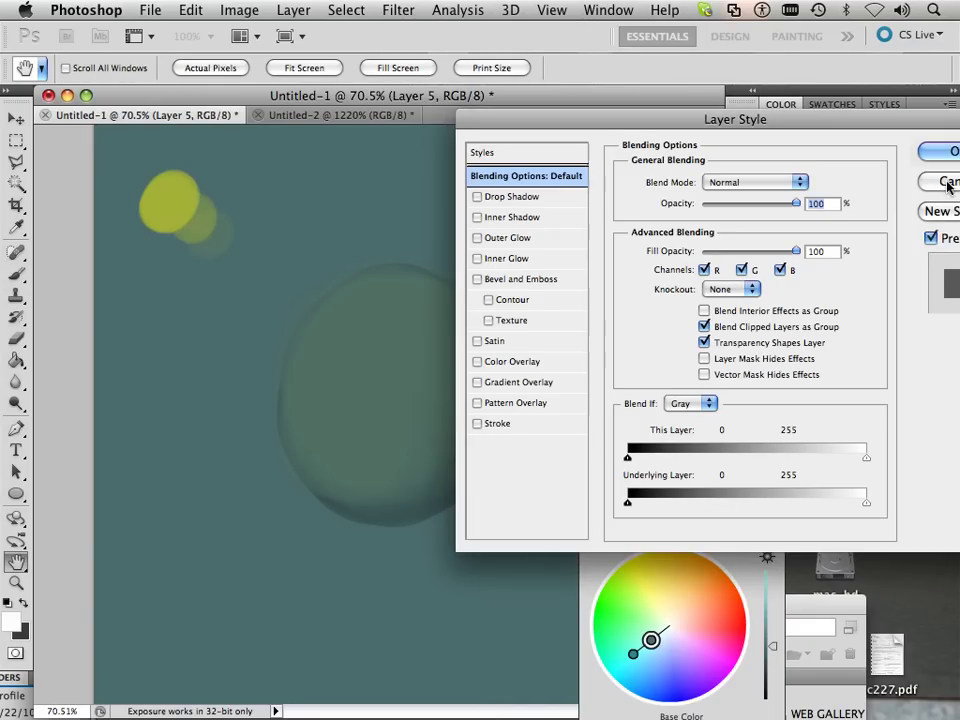
click(942, 182)
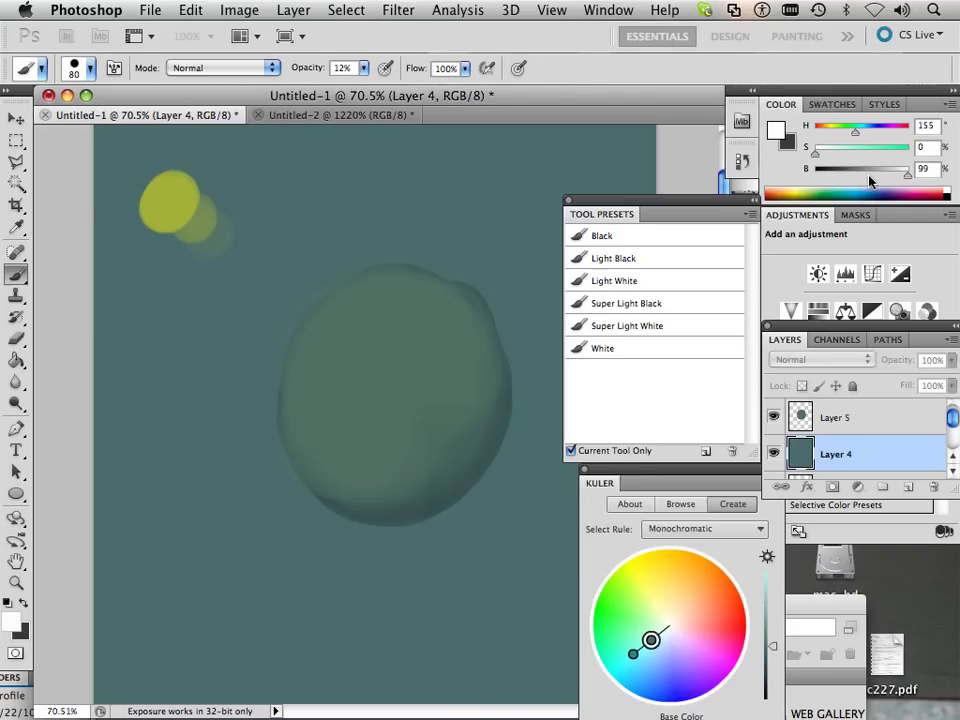
click(907, 487)
click(500, 354)
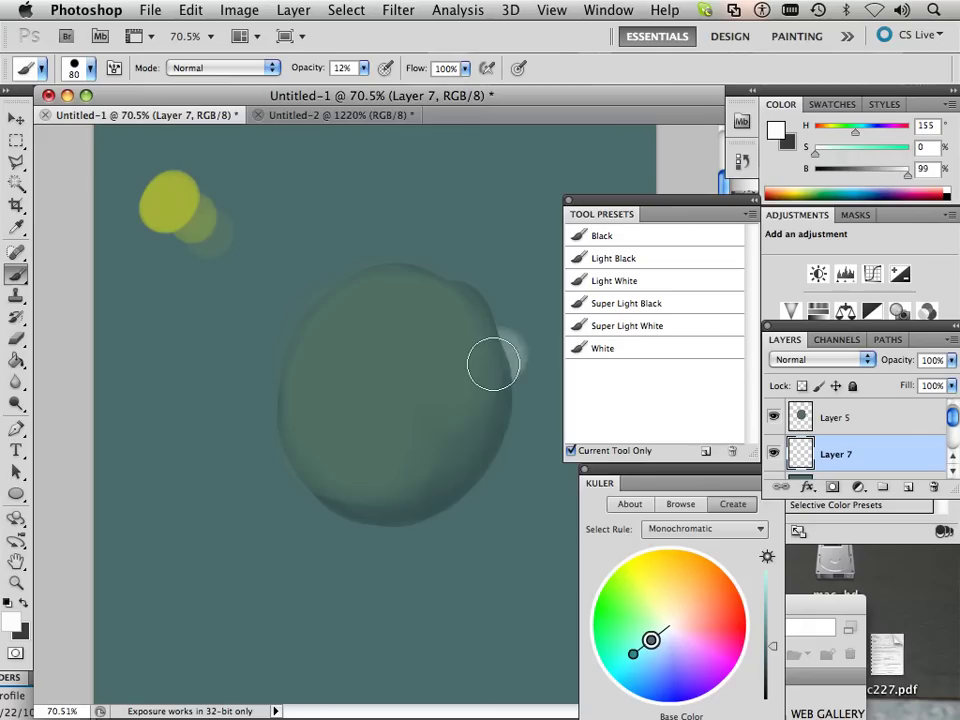
key(bracketleft)
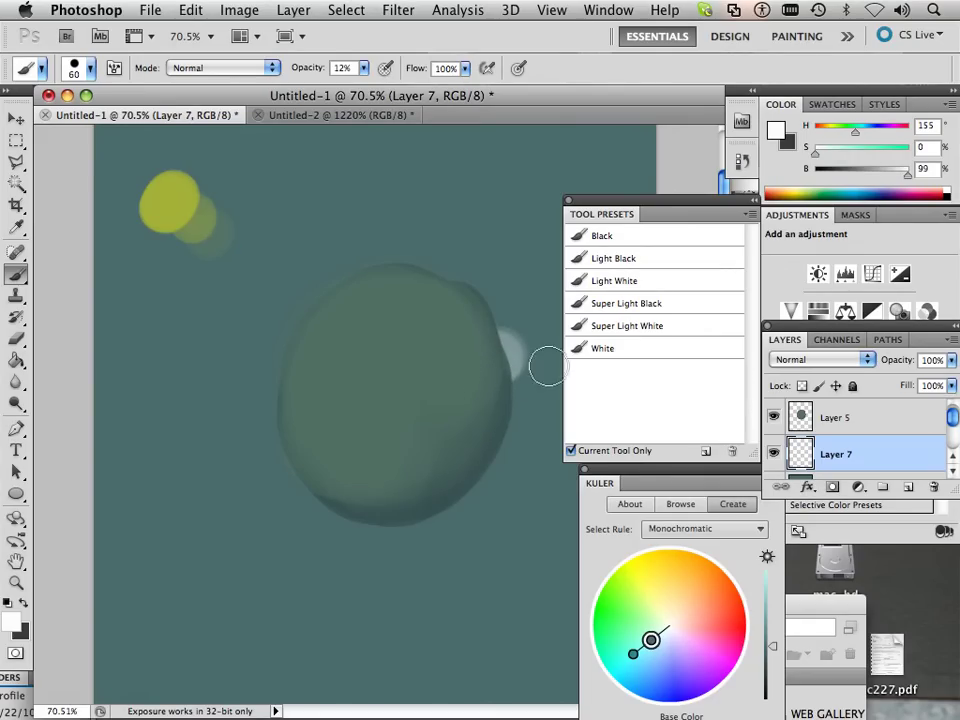
- On Layer 5, sample the white spot's blended colour, raise its brightness to 91%, and paint a thin rim light along the oval's right edge
click(856, 424)
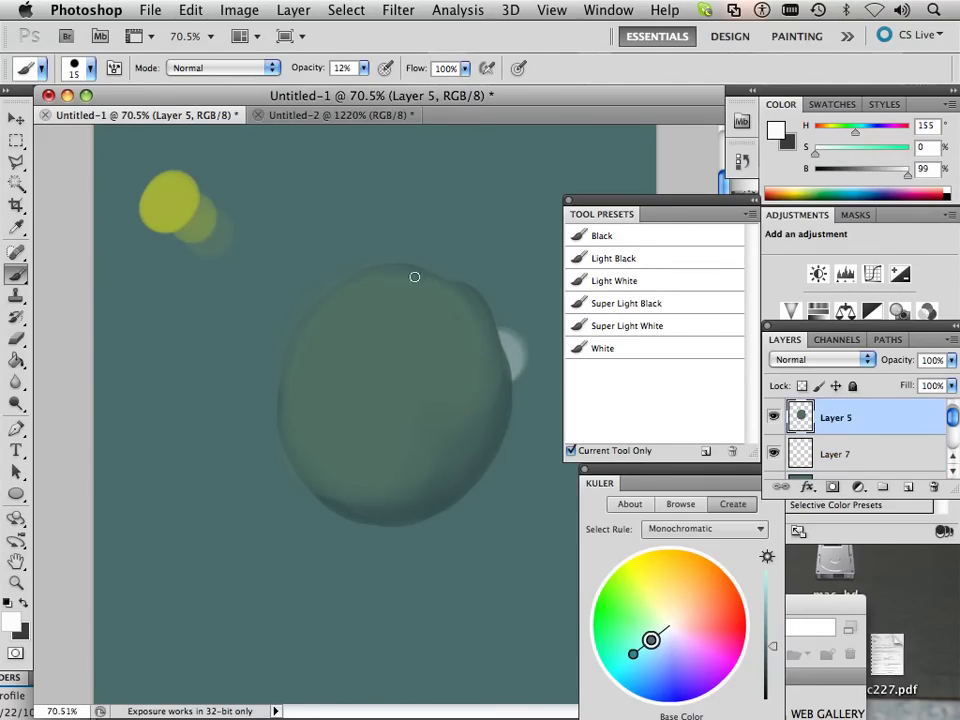
alt+click(521, 350)
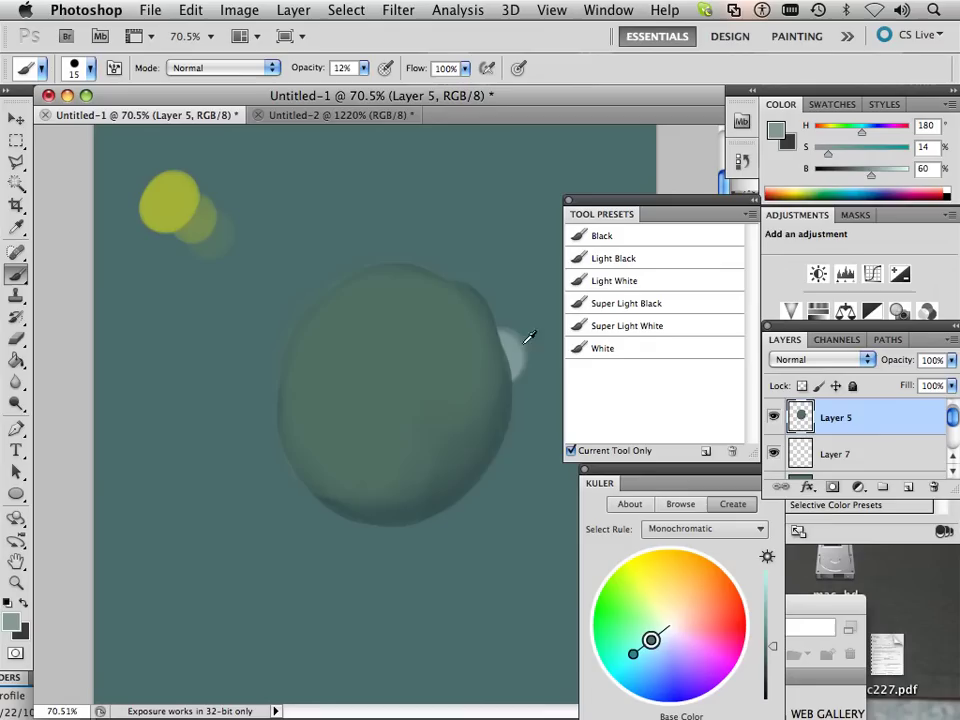
drag(871, 176, 898, 177)
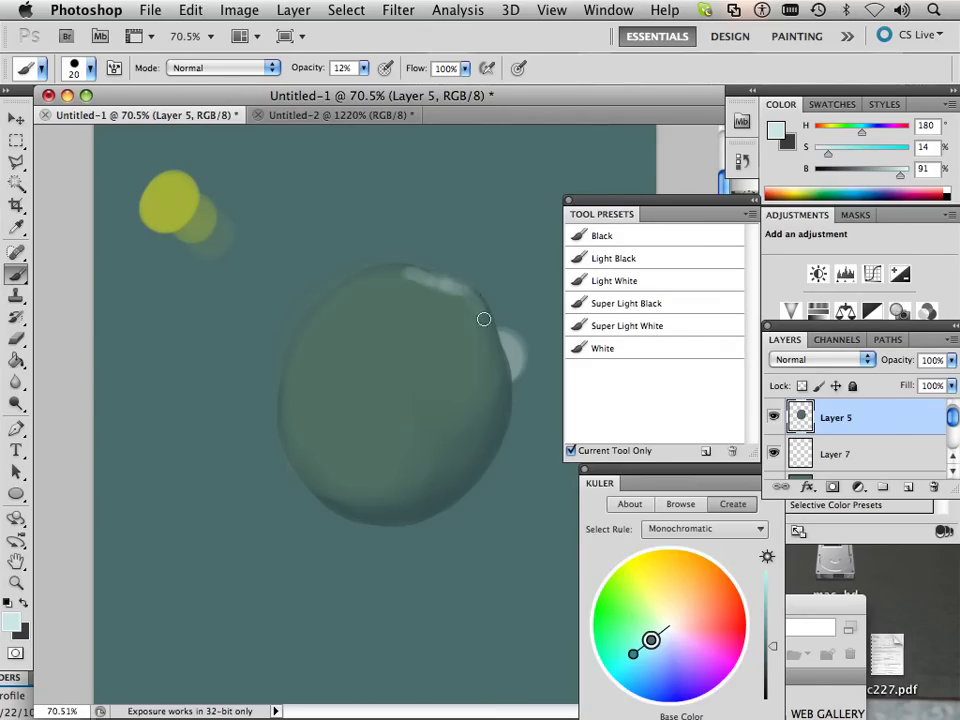
mouse_move(494, 355)
mouse_down()
mouse_move(490, 441)
mouse_move(498, 407)
mouse_move(474, 464)
mouse_up()
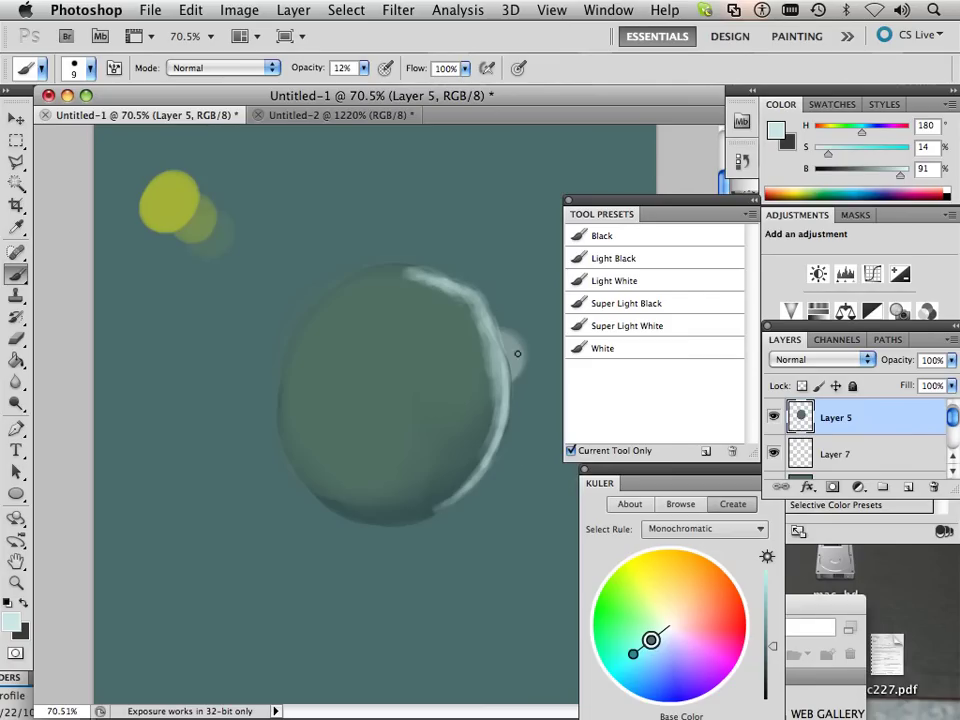
- Hide Layer 7, sample the bright yellow-green spot, and build up a lit area on the oval's upper left with a size 90 brush
click(774, 455)
alt+click(177, 205)
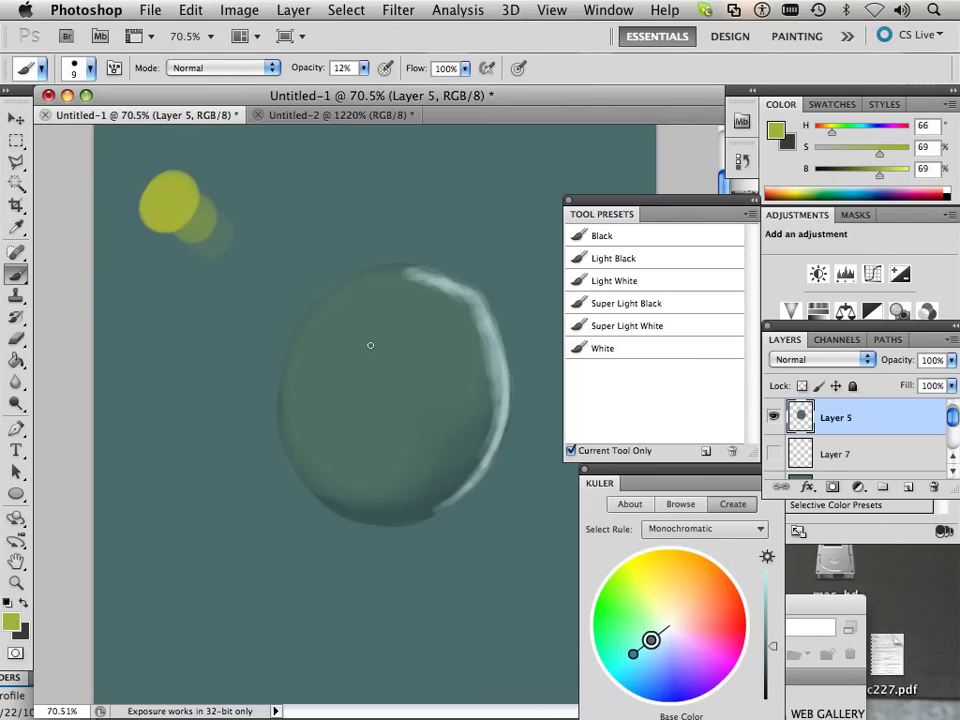
key(bracketright)
key(bracketright)
key(bracketright)
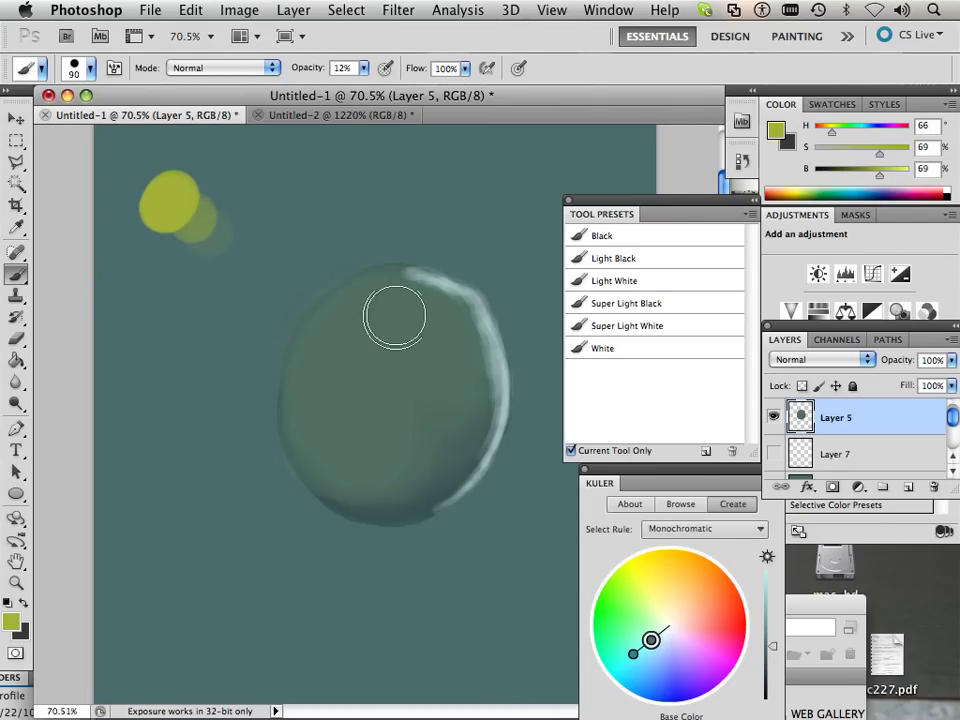
mouse_move(388, 307)
mouse_down()
mouse_move(377, 281)
mouse_move(360, 311)
mouse_move(399, 313)
mouse_move(397, 302)
mouse_move(354, 381)
mouse_move(369, 386)
mouse_move(360, 317)
mouse_move(377, 331)
mouse_move(407, 300)
mouse_move(322, 343)
mouse_move(394, 392)
mouse_move(349, 392)
mouse_move(420, 317)
mouse_move(416, 300)
mouse_move(371, 371)
mouse_move(377, 392)
mouse_move(314, 459)
mouse_move(328, 514)
mouse_move(396, 454)
mouse_move(372, 360)
mouse_move(407, 300)
mouse_move(426, 315)
mouse_move(347, 343)
mouse_move(313, 452)
mouse_move(420, 381)
mouse_move(336, 452)
mouse_move(388, 461)
mouse_up()
key(bracketleft)
key(bracketleft)
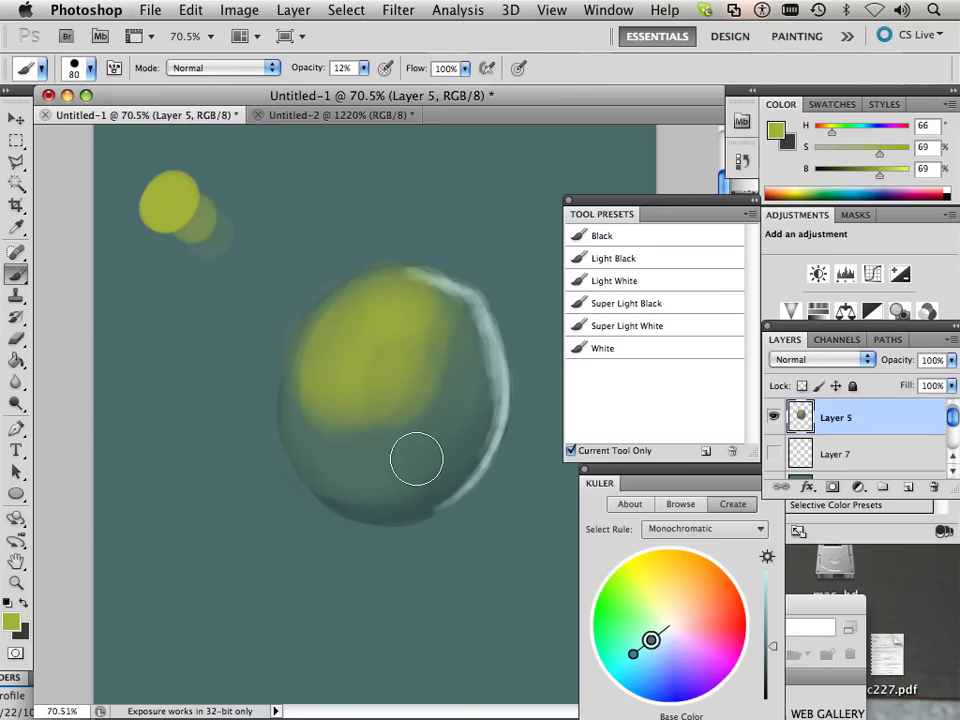
- Soften the lit area into the shadow side with a size 100 brush, using a mid green and a dark teal sampled from the oval
alt+click(429, 390)
key(bracketright)
key(bracketright)
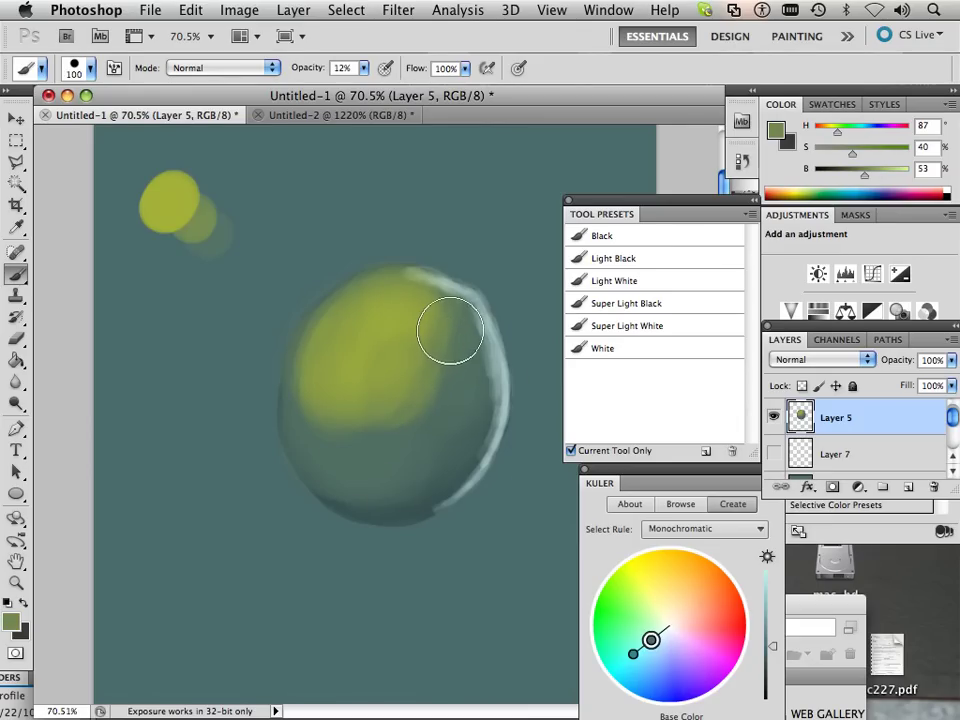
mouse_move(441, 328)
mouse_down()
mouse_move(405, 426)
mouse_move(424, 392)
mouse_move(329, 416)
mouse_move(314, 399)
mouse_move(346, 398)
mouse_move(298, 402)
mouse_move(351, 424)
mouse_move(386, 423)
mouse_move(447, 340)
mouse_move(442, 391)
mouse_move(423, 422)
mouse_move(347, 446)
mouse_move(443, 383)
mouse_move(429, 398)
mouse_move(404, 492)
mouse_move(433, 451)
mouse_up()
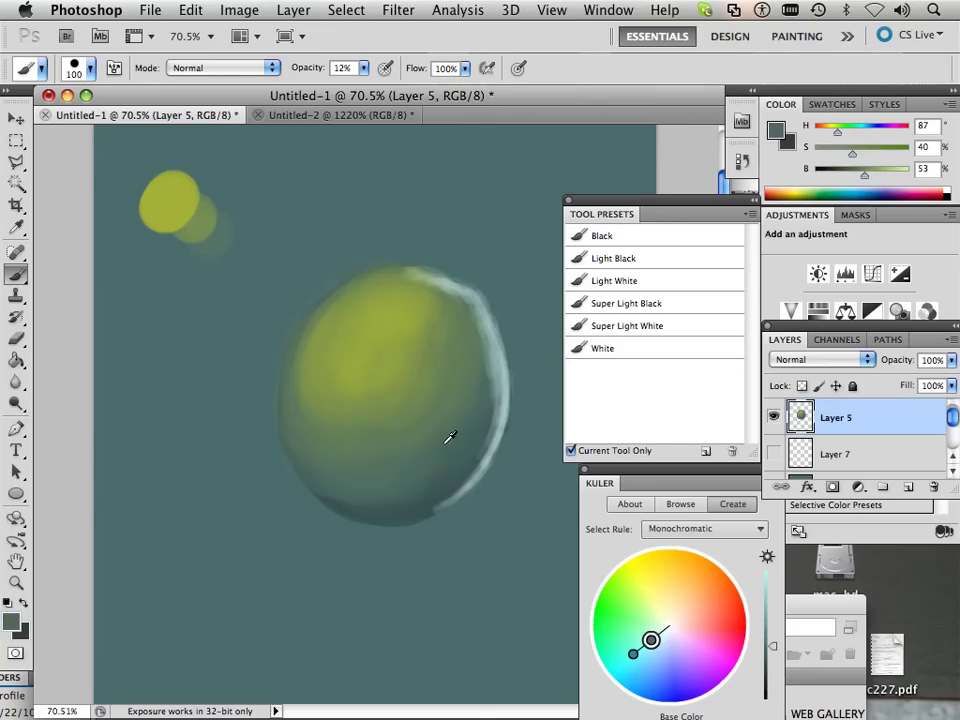
alt+click(450, 437)
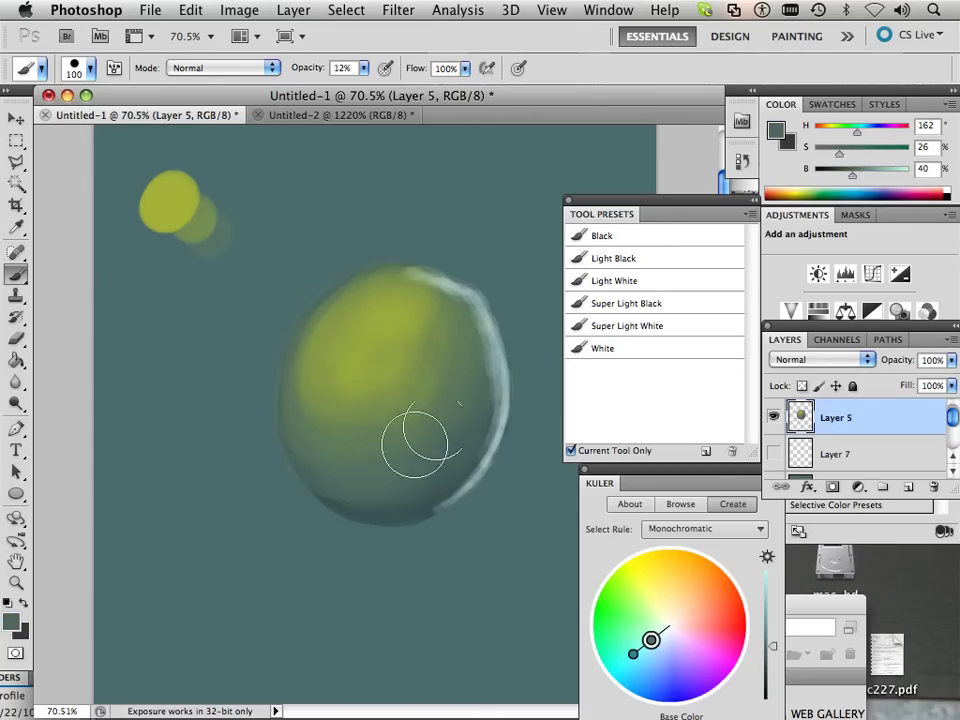
mouse_move(414, 444)
mouse_down()
mouse_move(335, 457)
mouse_move(367, 472)
mouse_move(458, 422)
mouse_move(398, 464)
mouse_move(466, 393)
mouse_move(436, 445)
mouse_move(464, 429)
mouse_move(403, 489)
mouse_move(459, 441)
mouse_move(448, 462)
mouse_move(419, 480)
mouse_move(468, 408)
mouse_move(463, 343)
mouse_move(448, 414)
mouse_move(441, 300)
mouse_move(433, 379)
mouse_move(401, 306)
mouse_move(425, 311)
mouse_move(385, 314)
mouse_move(455, 368)
mouse_move(409, 334)
mouse_move(421, 358)
mouse_move(426, 327)
mouse_move(356, 440)
mouse_move(369, 445)
mouse_move(397, 397)
mouse_move(425, 402)
mouse_move(446, 321)
mouse_move(440, 404)
mouse_move(436, 307)
mouse_move(390, 306)
mouse_move(426, 305)
mouse_move(429, 424)
mouse_move(360, 463)
mouse_move(429, 460)
mouse_move(380, 473)
mouse_move(425, 480)
mouse_move(351, 480)
mouse_move(452, 457)
mouse_move(463, 363)
mouse_move(440, 310)
mouse_move(440, 349)
mouse_move(446, 308)
mouse_move(465, 370)
mouse_move(445, 467)
mouse_move(352, 486)
mouse_move(440, 455)
mouse_move(457, 405)
mouse_move(433, 303)
mouse_move(409, 303)
mouse_move(445, 324)
mouse_move(336, 373)
mouse_up()
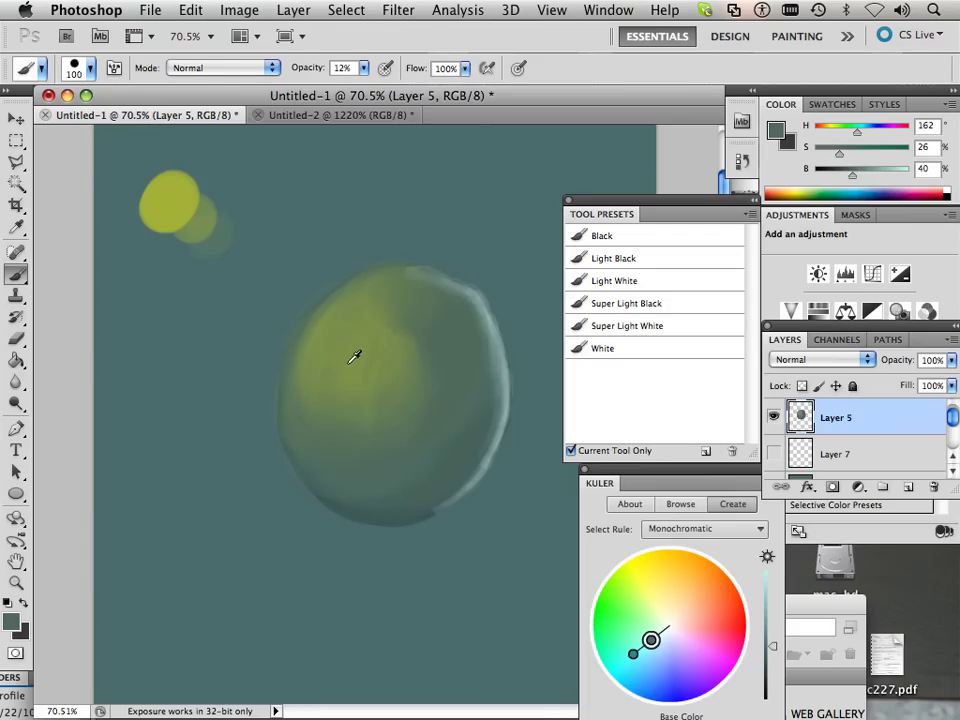
- Sample the olive green from the lit area, spread it across the oval's middle and upper right, and resample the shadow teal
alt+click(354, 357)
mouse_move(388, 339)
mouse_down()
mouse_move(395, 389)
mouse_move(390, 327)
mouse_move(349, 349)
mouse_move(332, 388)
mouse_move(398, 413)
mouse_move(411, 335)
mouse_move(384, 323)
mouse_move(407, 393)
mouse_move(403, 415)
mouse_move(330, 414)
mouse_move(424, 397)
mouse_move(396, 434)
mouse_up()
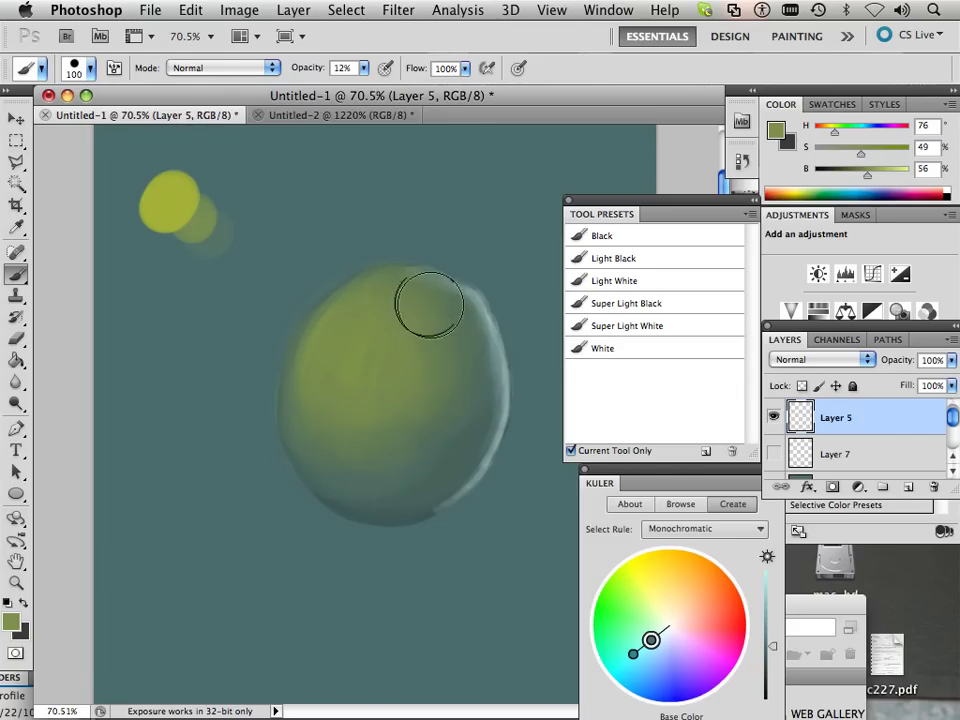
mouse_move(430, 305)
mouse_down()
mouse_move(320, 365)
mouse_move(317, 406)
mouse_move(388, 458)
mouse_move(428, 460)
mouse_move(467, 332)
mouse_move(417, 456)
mouse_move(391, 442)
mouse_move(330, 439)
mouse_move(425, 390)
mouse_move(355, 446)
mouse_move(396, 345)
mouse_move(396, 300)
mouse_move(346, 322)
mouse_move(323, 385)
mouse_move(337, 464)
mouse_move(383, 470)
mouse_move(429, 416)
mouse_up()
alt+click(432, 455)
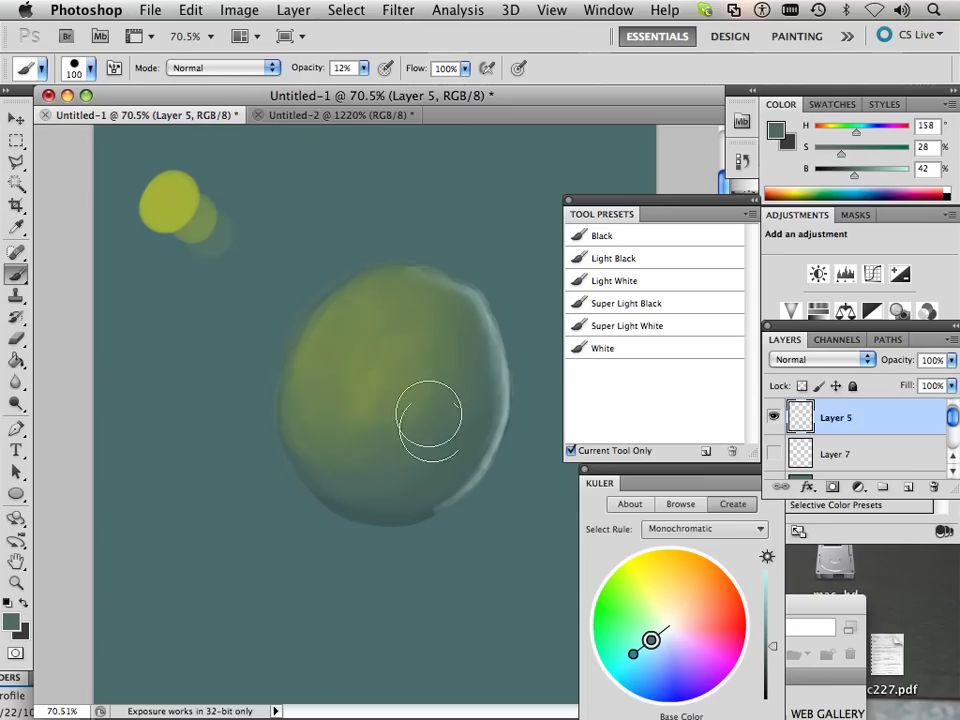
- Repaint the oval's lit area with yellow-green sampled from the spot, and blend its edges with greens sampled from the oval
alt+click(180, 188)
mouse_move(373, 306)
mouse_down()
mouse_move(396, 347)
mouse_move(392, 363)
mouse_move(390, 343)
mouse_move(409, 311)
mouse_move(405, 365)
mouse_move(396, 375)
mouse_move(388, 357)
mouse_move(368, 393)
mouse_move(367, 315)
mouse_move(340, 381)
mouse_move(327, 380)
mouse_move(410, 347)
mouse_move(396, 376)
mouse_move(423, 380)
mouse_move(427, 304)
mouse_move(370, 317)
mouse_move(376, 293)
mouse_move(335, 400)
mouse_move(333, 382)
mouse_move(396, 388)
mouse_move(390, 454)
mouse_up()
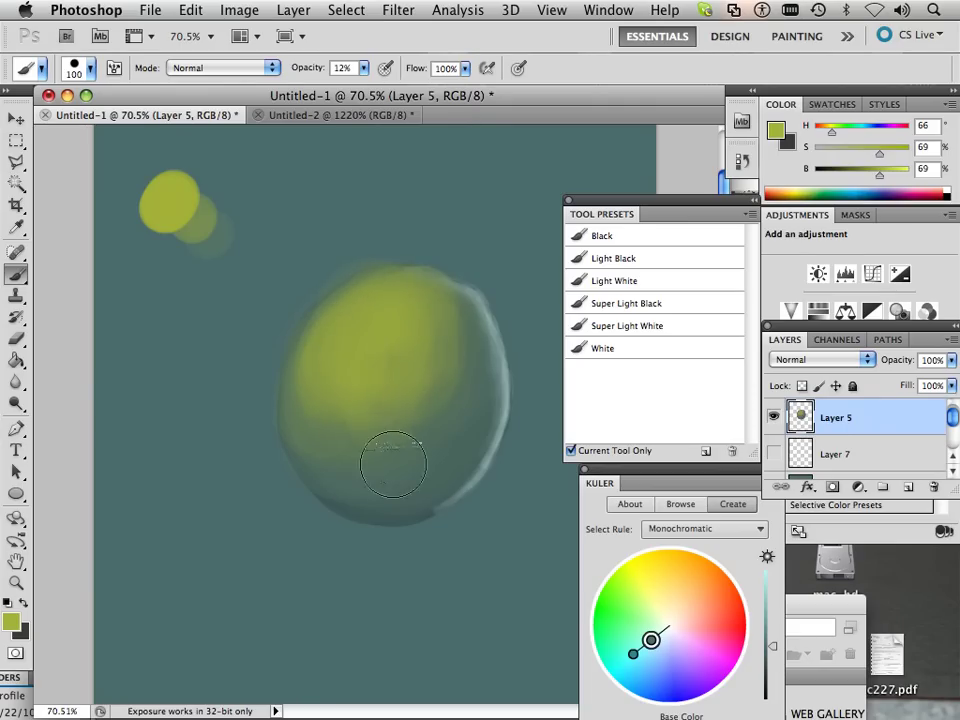
alt+click(450, 390)
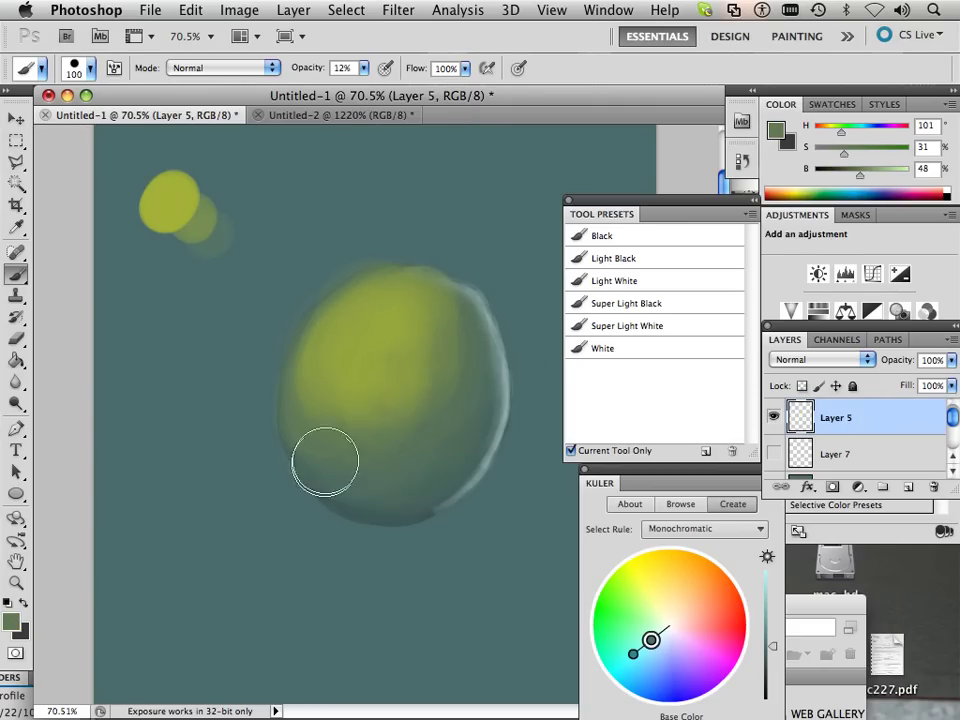
alt+click(362, 378)
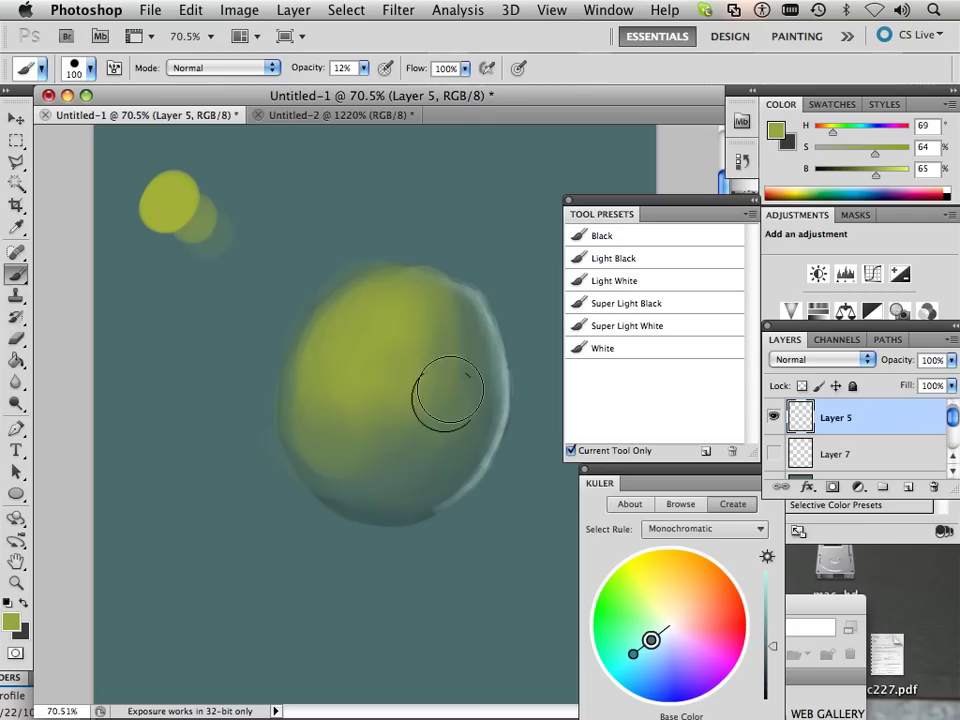
alt+click(446, 450)
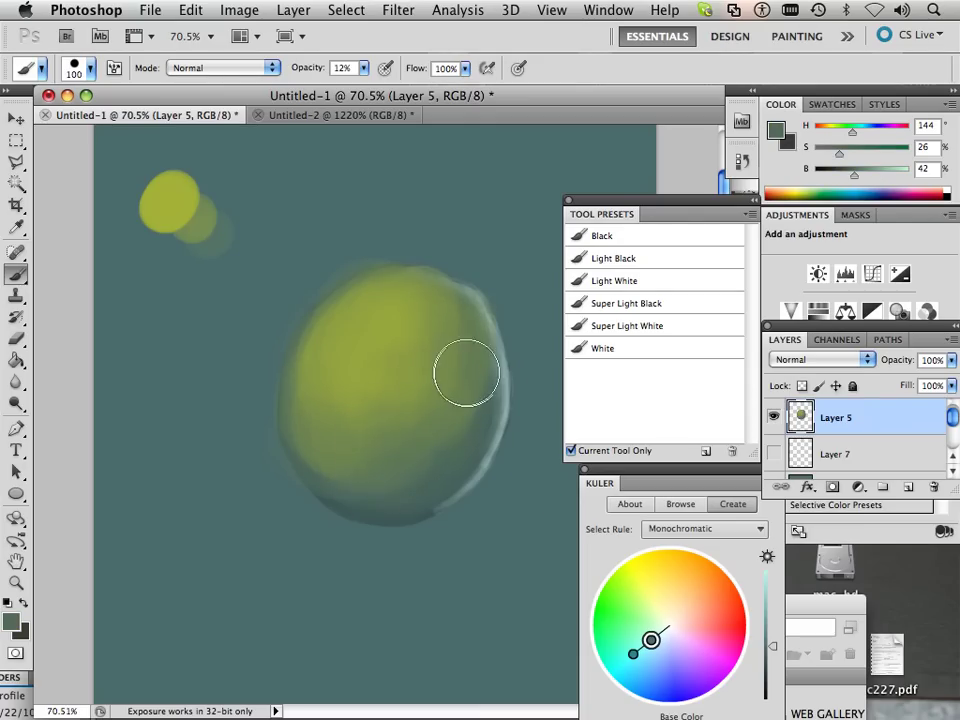
mouse_move(466, 373)
mouse_down()
mouse_move(389, 469)
mouse_move(350, 455)
mouse_move(407, 463)
mouse_move(459, 374)
mouse_move(457, 405)
mouse_move(293, 416)
mouse_move(418, 299)
mouse_move(360, 317)
mouse_move(336, 436)
mouse_move(228, 552)
mouse_move(361, 484)
mouse_move(373, 418)
mouse_move(364, 331)
mouse_up()
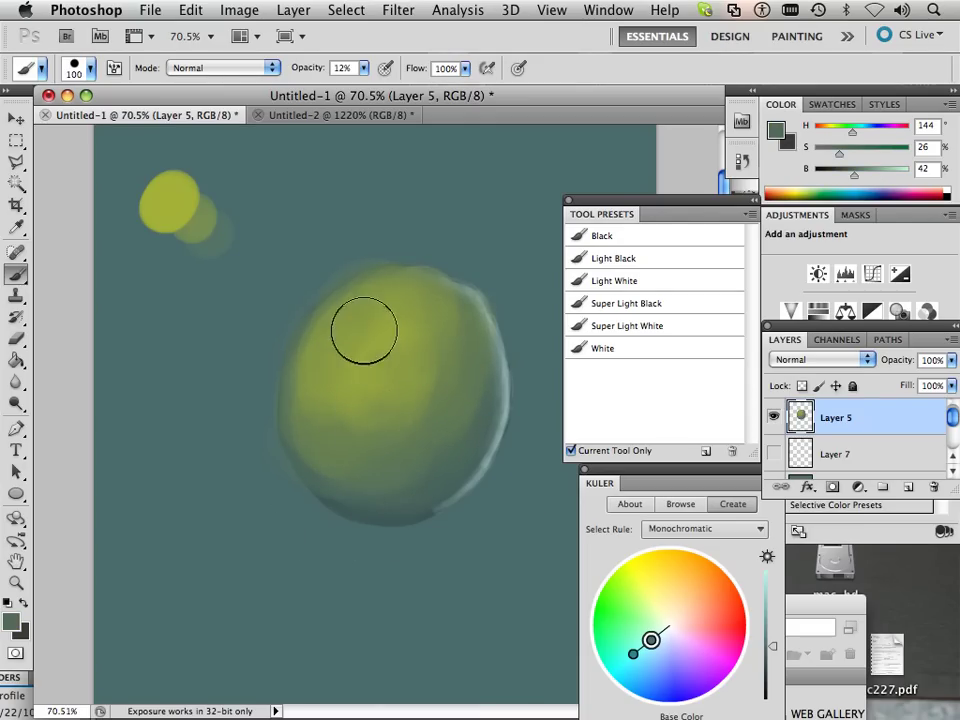
- Sample the dark teal at the oval's bottom edge and deepen the shadow inside the rim light with a size 40 brush
alt+click(408, 516)
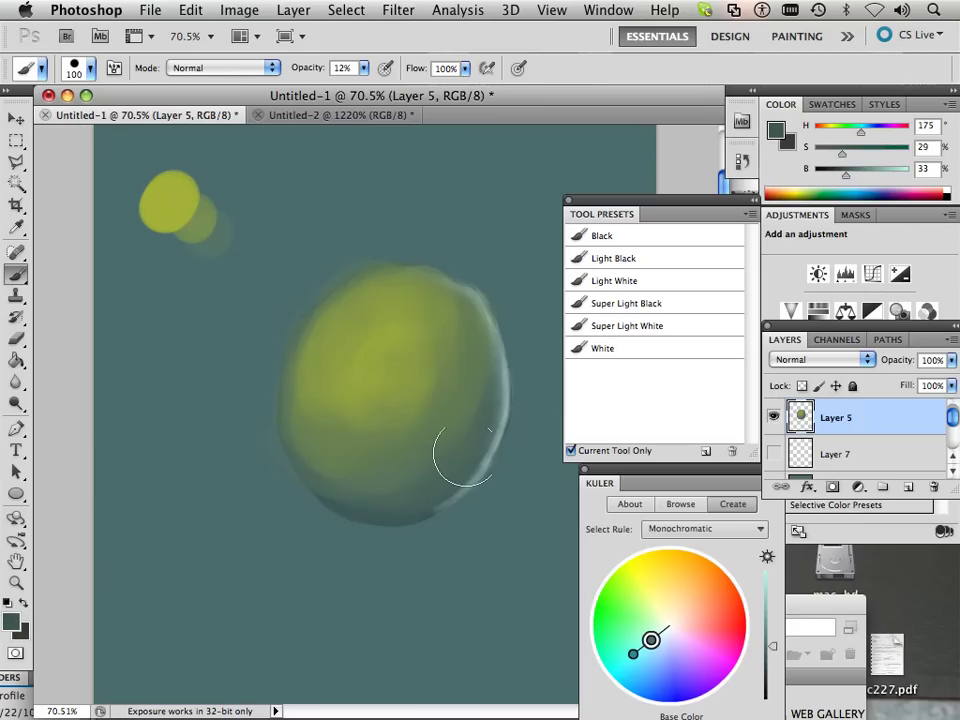
key(bracketleft)
key(bracketleft)
key(bracketleft)
key(bracketleft)
key(bracketleft)
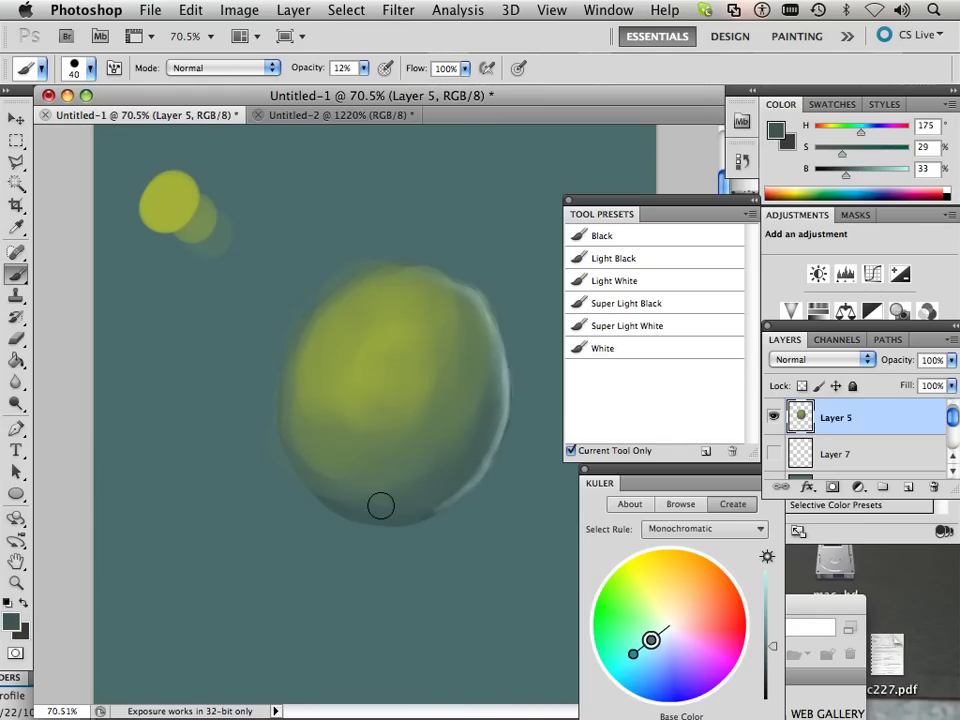
mouse_move(463, 452)
mouse_down()
mouse_move(488, 399)
mouse_move(476, 382)
mouse_move(472, 451)
mouse_move(487, 395)
mouse_move(414, 500)
mouse_up()
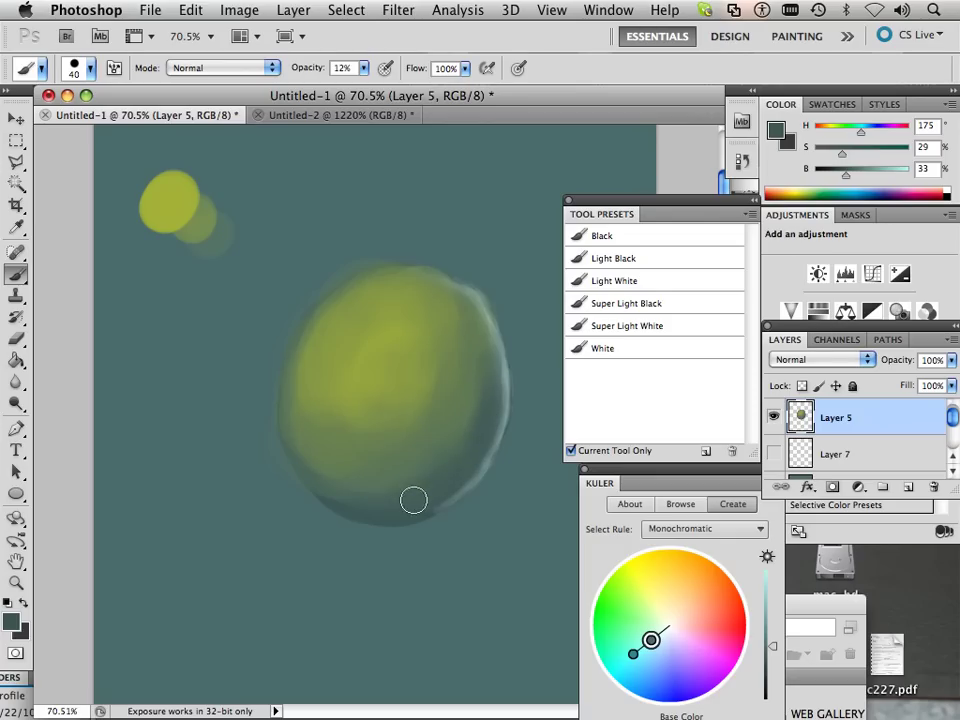
- Blend between the shadow and lit area with a green-teal sampled near the oval's base, and resample the dark teal from the bottom edge
alt+click(362, 491)
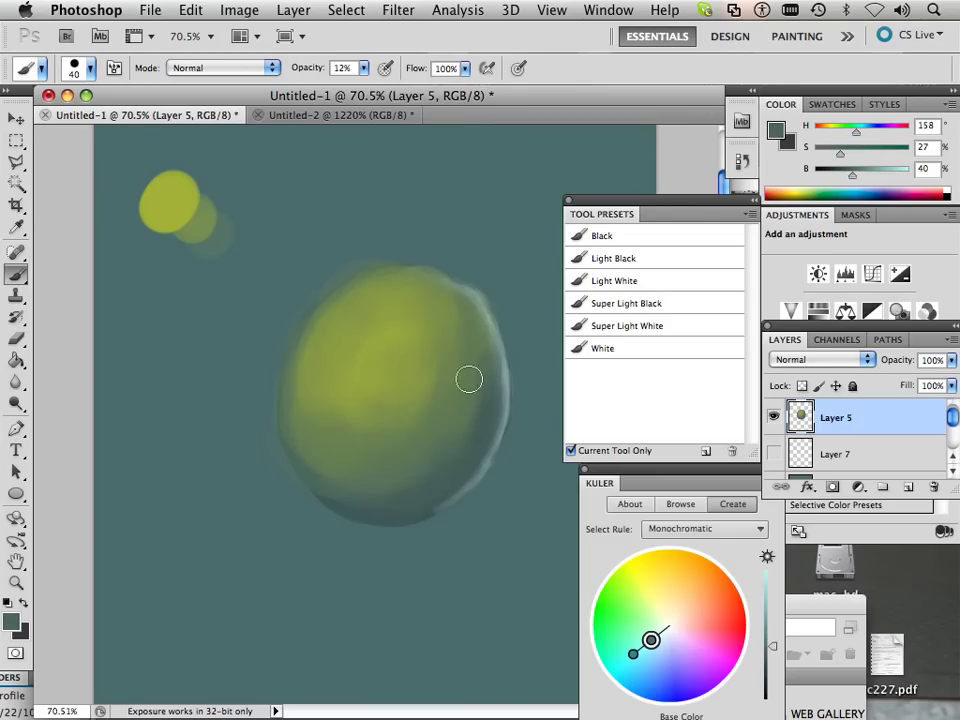
mouse_move(483, 368)
mouse_down()
mouse_move(424, 462)
mouse_move(378, 495)
mouse_move(392, 489)
mouse_move(310, 453)
mouse_move(351, 482)
mouse_move(448, 481)
mouse_move(380, 459)
mouse_up()
alt+click(417, 518)
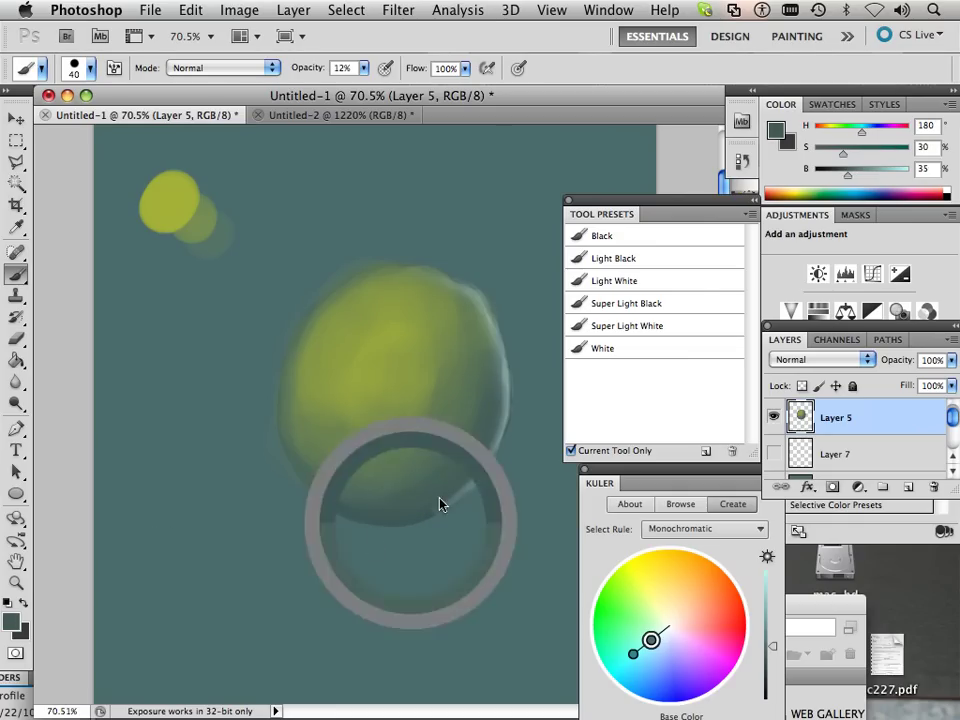
- Darken the paint teal to 18% brightness, deepen the shadow along the oval's base and right side, and soften its inner edge with a sampled grey-green
click(832, 182)
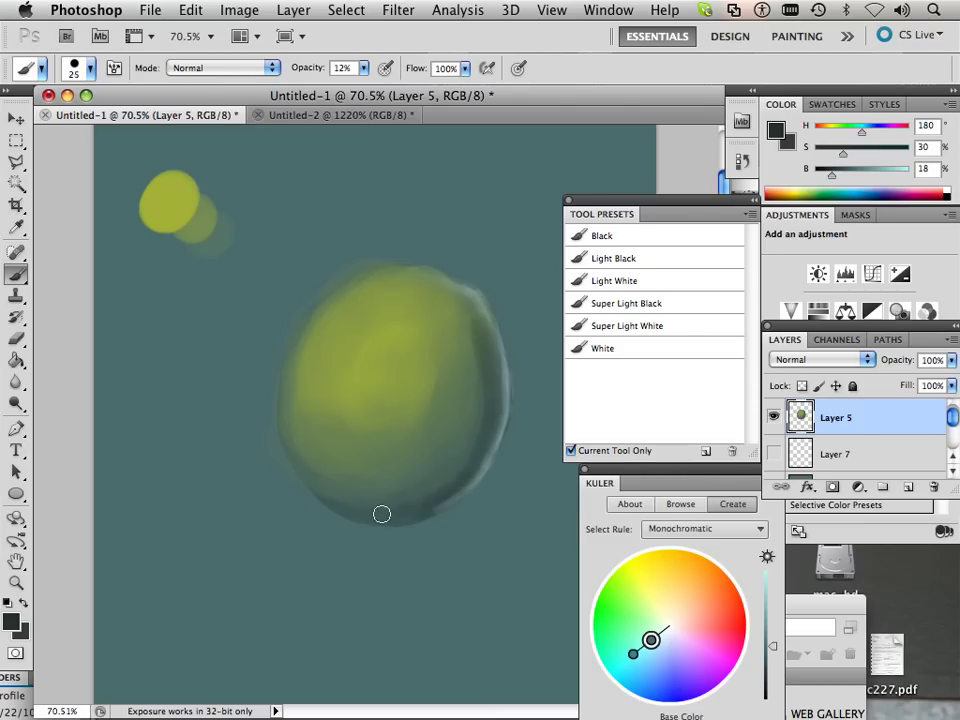
mouse_move(504, 423)
mouse_down()
mouse_move(463, 429)
mouse_move(399, 501)
mouse_move(408, 502)
mouse_up()
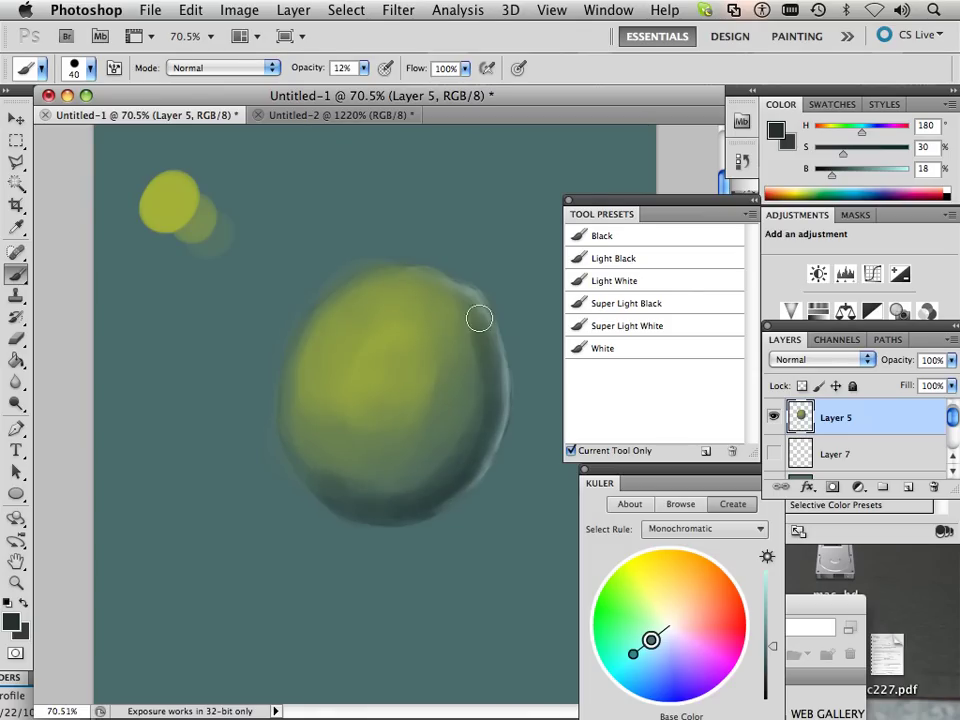
alt+click(422, 471)
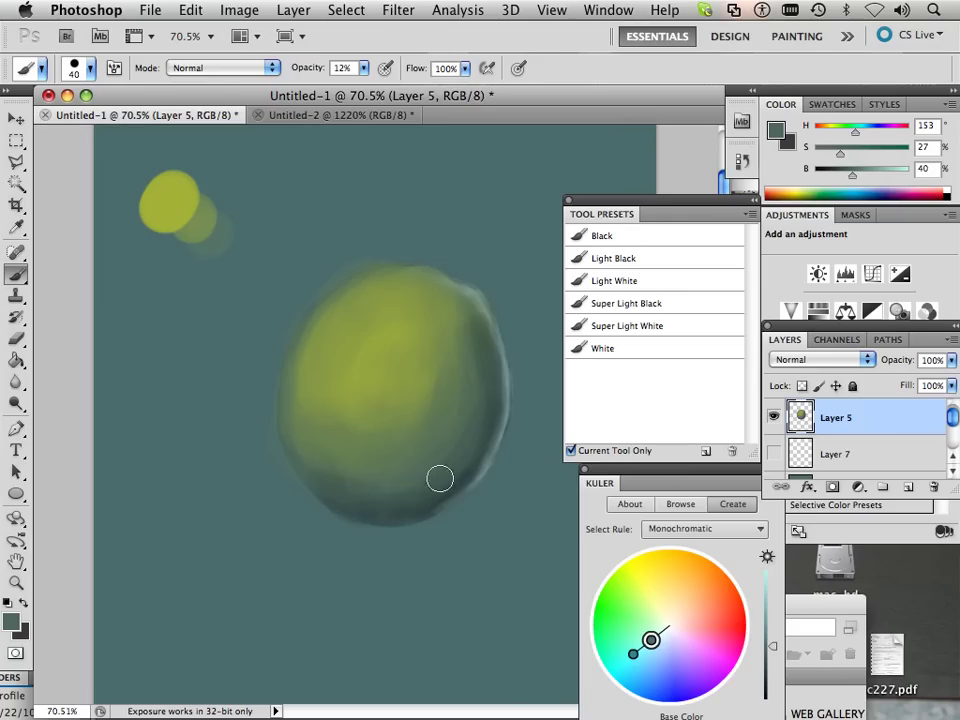
- Sample yellow-green from the oval's lit area and extend the light over its lower middle and right side with the size 40 brush
alt+click(418, 365)
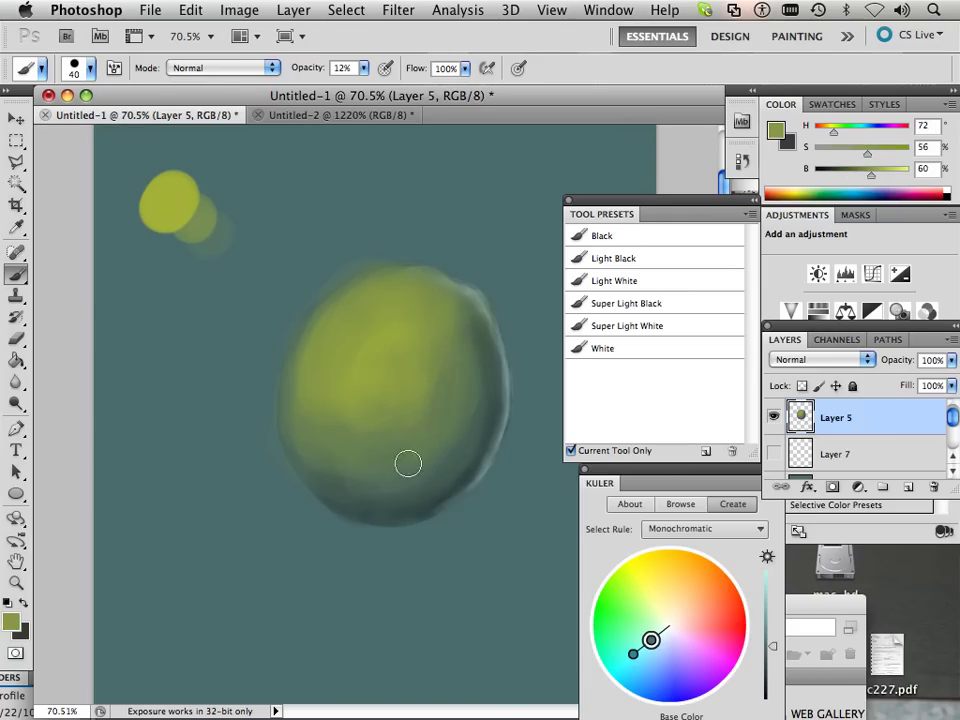
drag(319, 440, 354, 423)
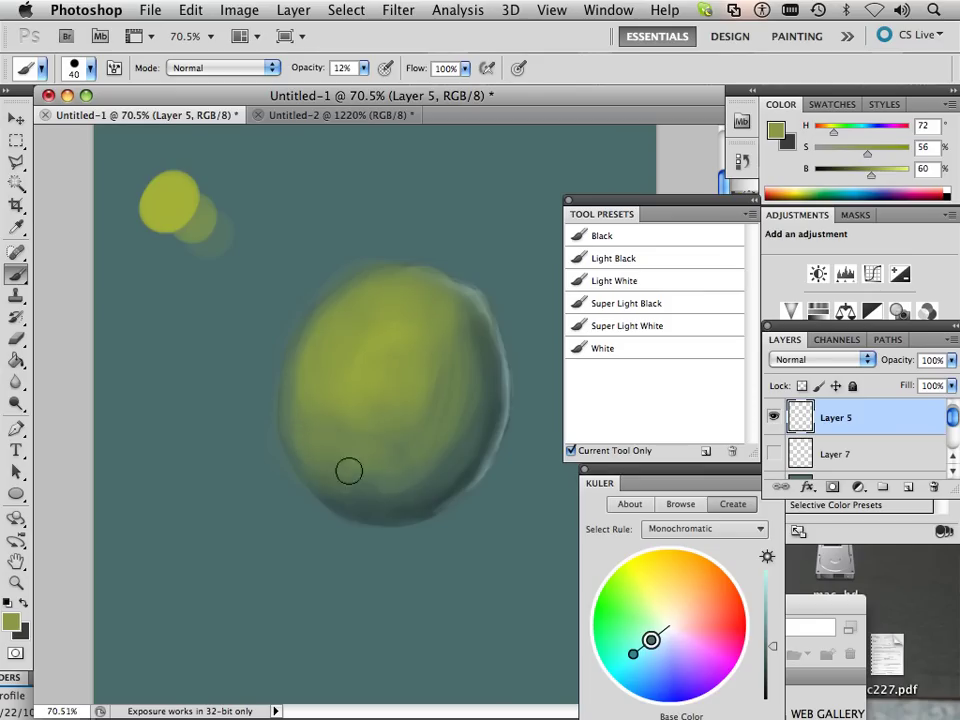
drag(429, 441, 450, 343)
drag(450, 343, 396, 441)
drag(396, 441, 321, 402)
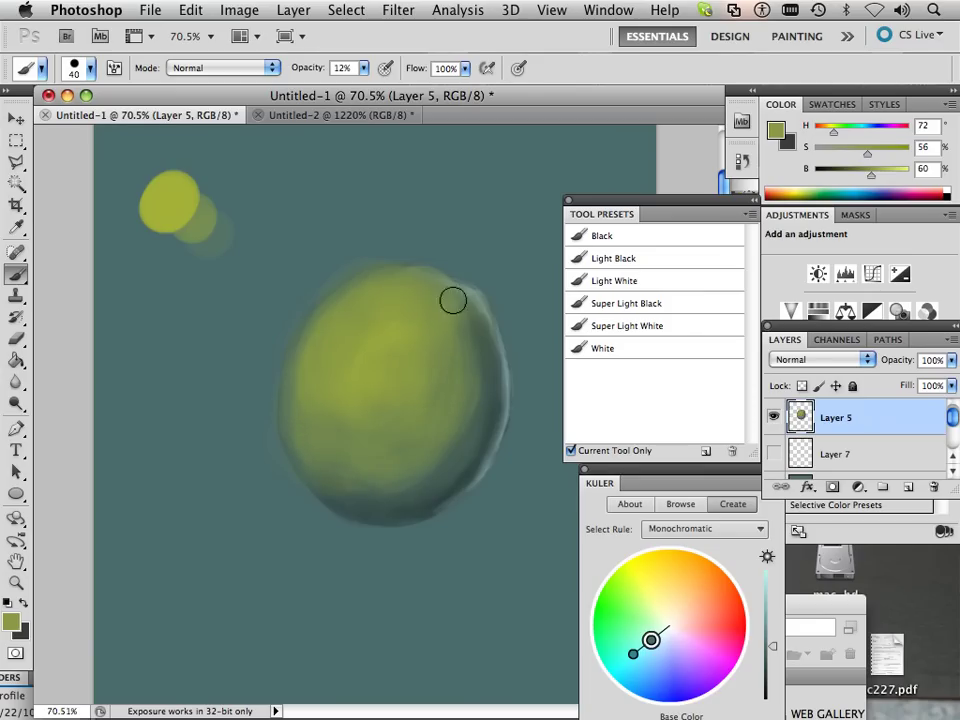
drag(432, 412, 380, 439)
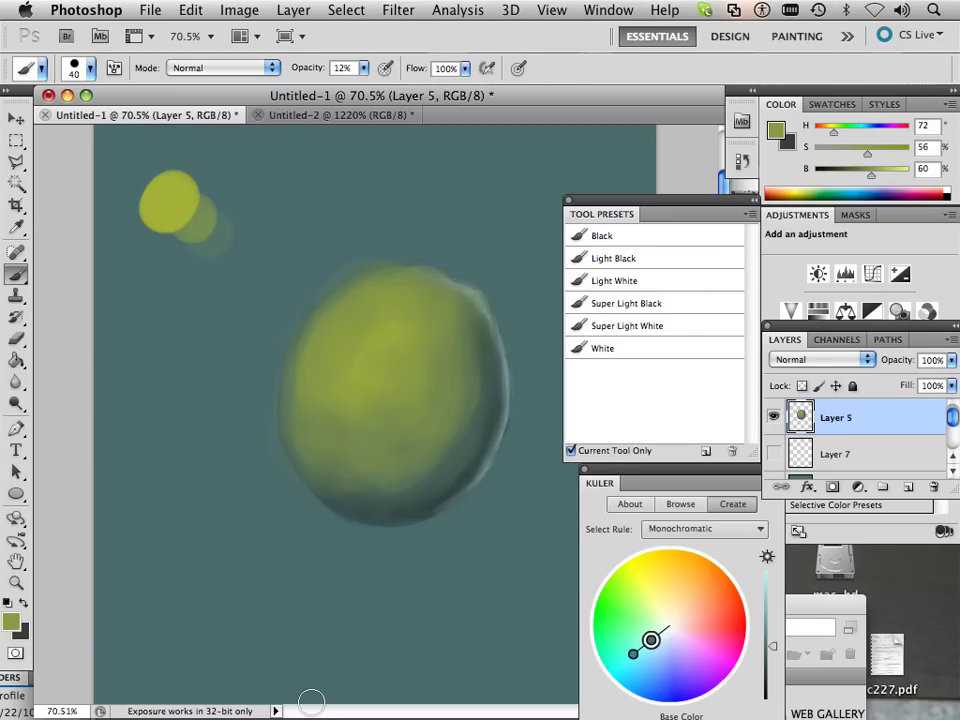